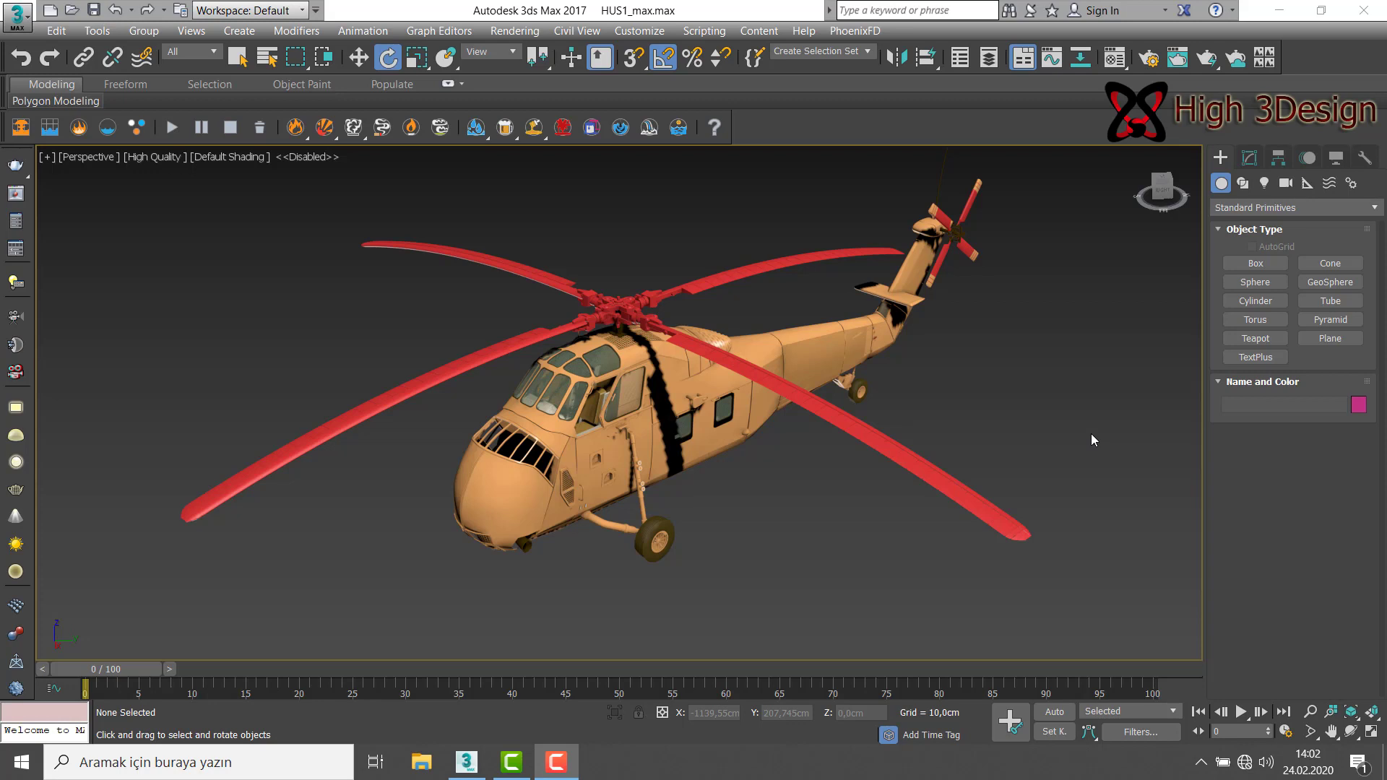
# Step: Select the main rotor group, Group001, in the Perspective viewport
pyautogui.click(930, 462)
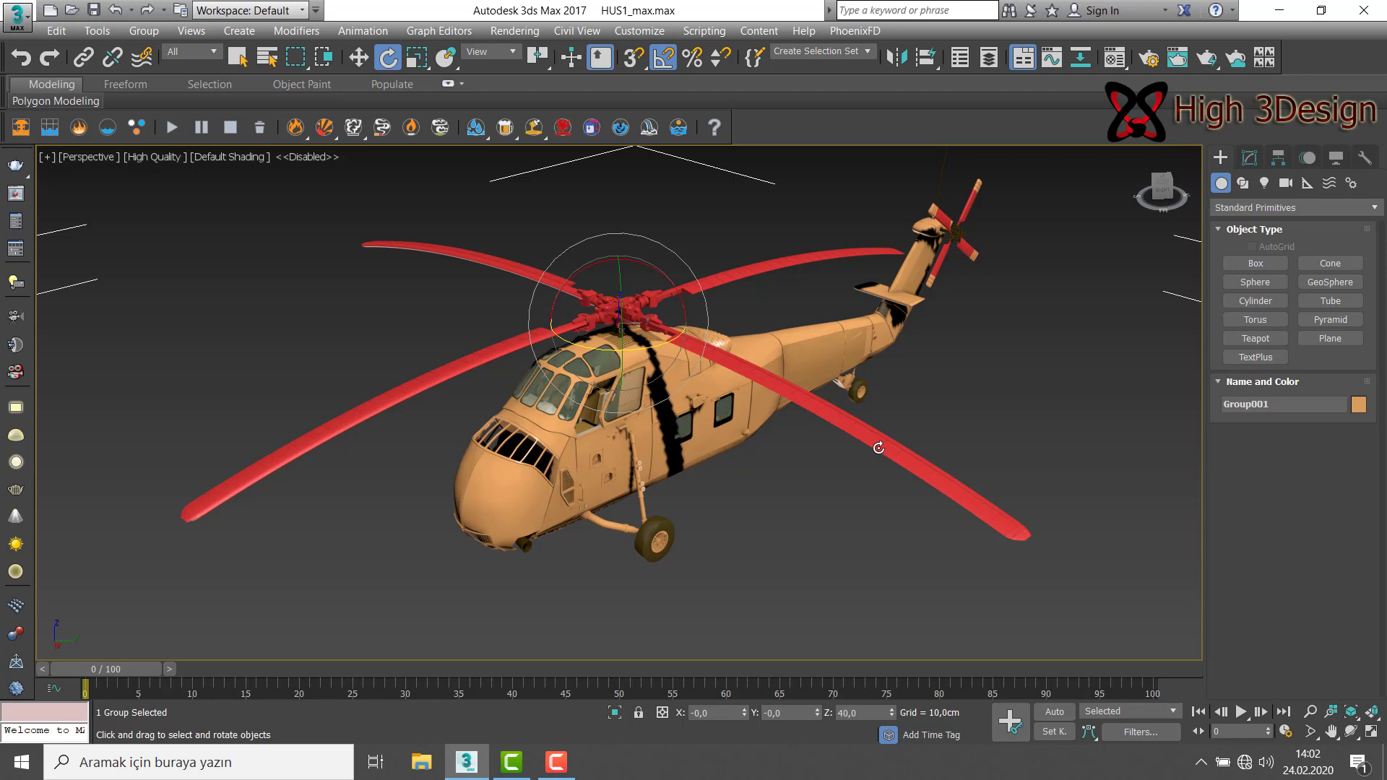
# Step: Create a rotation key of 0 for Group001 at frame 0 via Motion panel PRS Parameters
pyautogui.click(1309, 158)
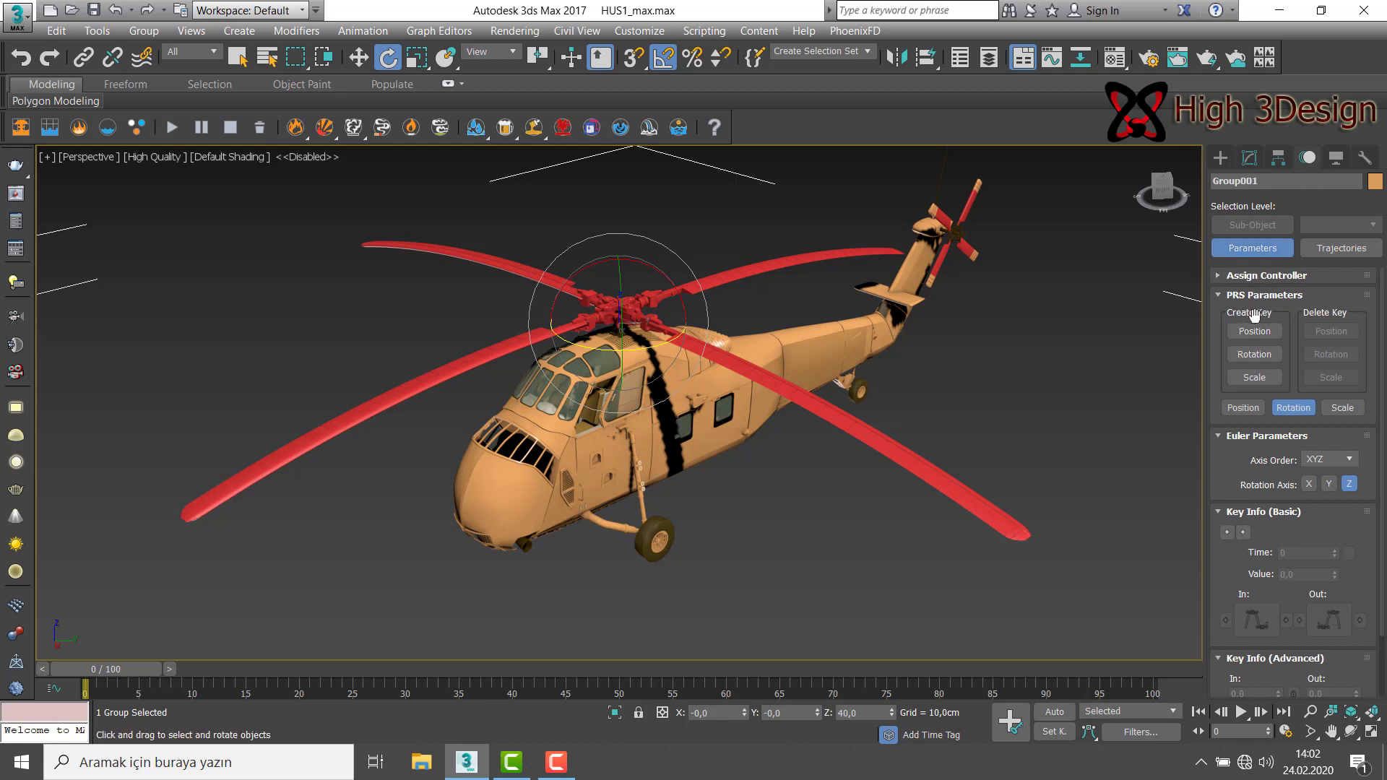
pyautogui.click(1255, 377)
pyautogui.click(93, 672)
pyautogui.click(1245, 359)
pyautogui.click(1249, 377)
pyautogui.click(1256, 353)
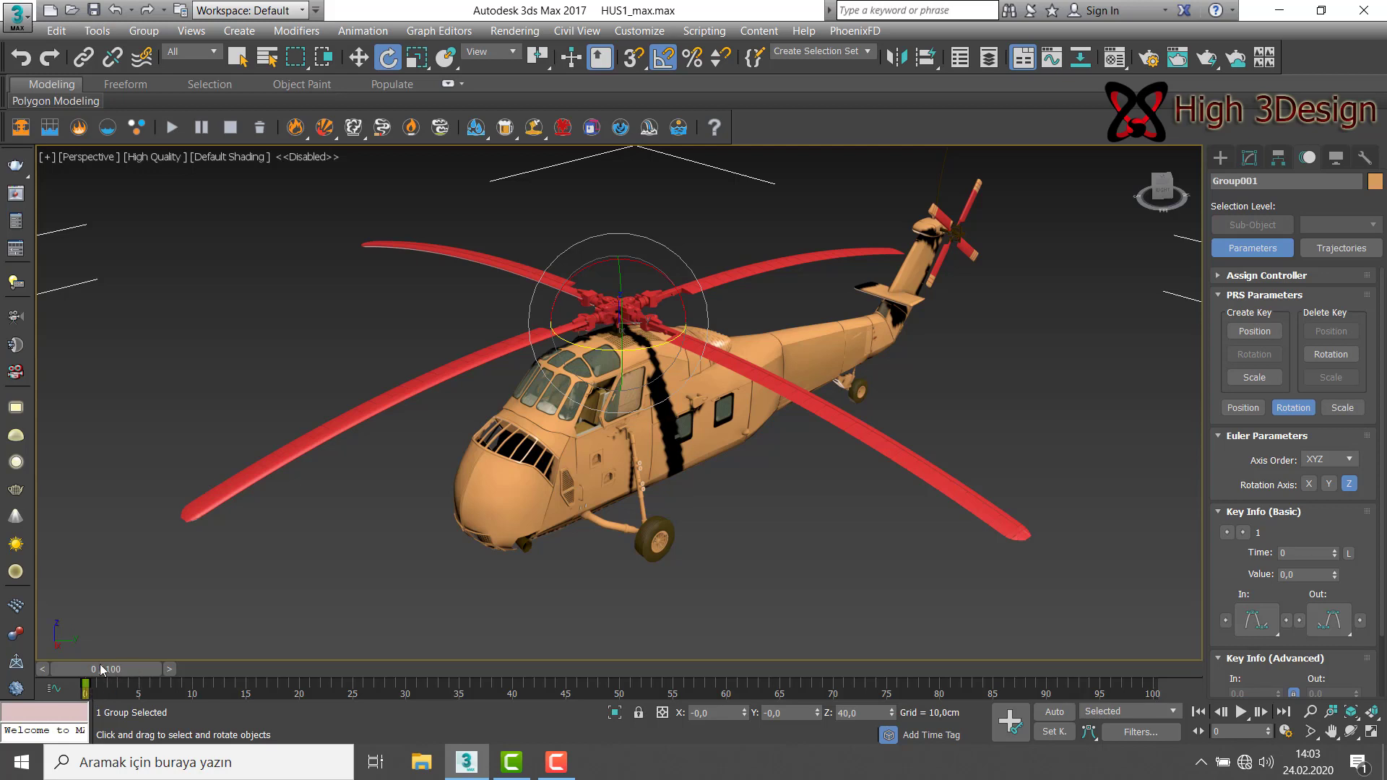
# Step: Add a rotation key for Group001 at frame 50 and select its Key Info value
pyautogui.moveTo(101, 671); pyautogui.dragTo(616, 662)
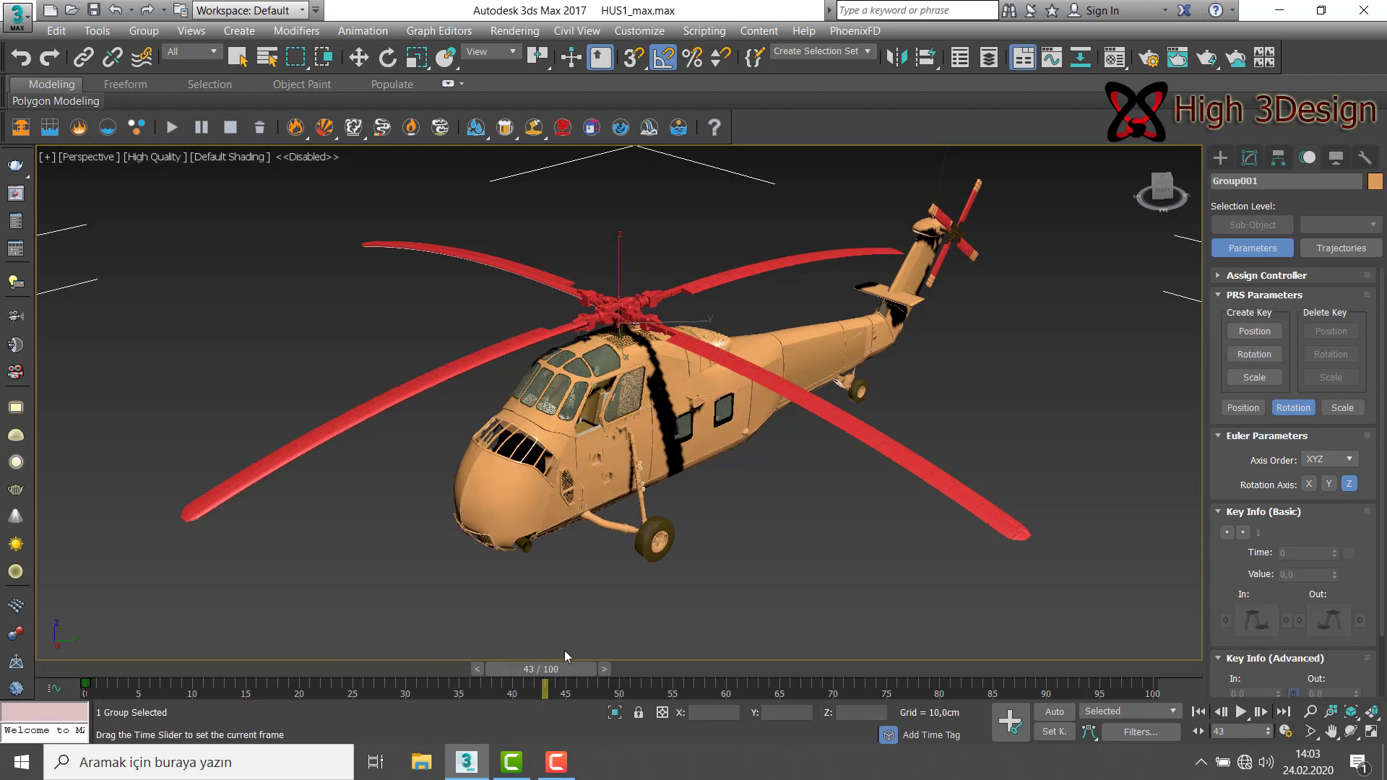
pyautogui.press('e')
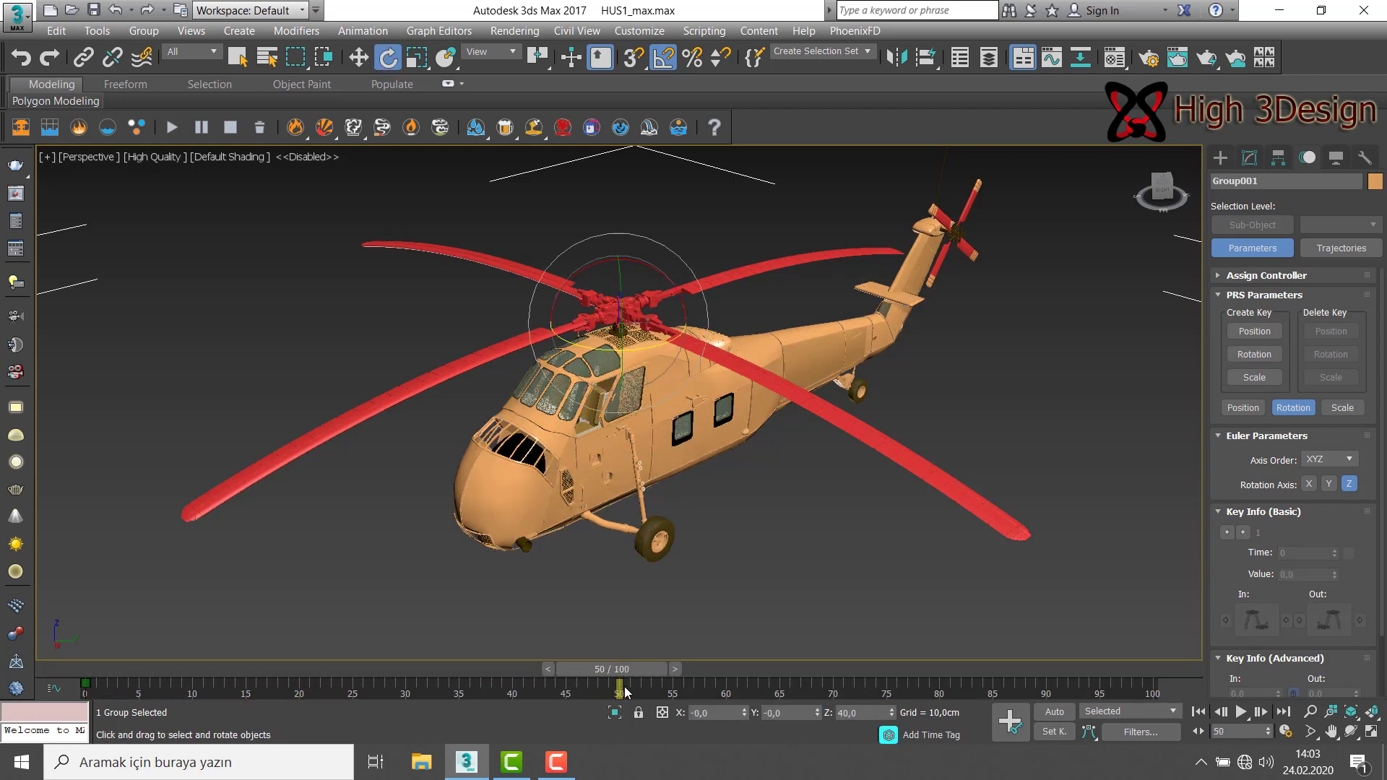
pyautogui.click(1255, 354)
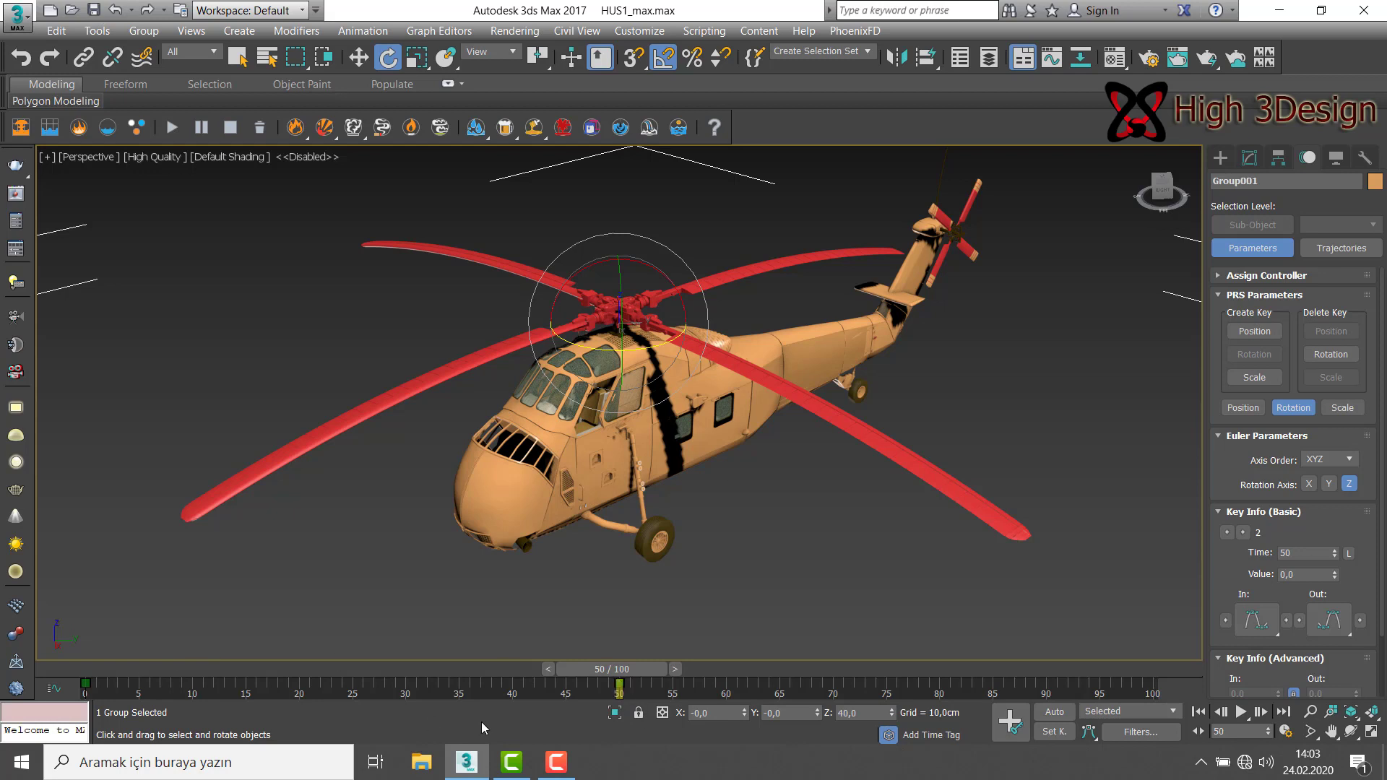
pyautogui.moveTo(627, 672); pyautogui.dragTo(493, 691)
pyautogui.moveTo(571, 669); pyautogui.dragTo(634, 651)
pyautogui.press('e')
pyautogui.doubleClick(1306, 576)
# Step: With Auto Key on, rotate the rotor to 180° about Z at frame 50, then go to frame 100
pyautogui.click(1054, 713)
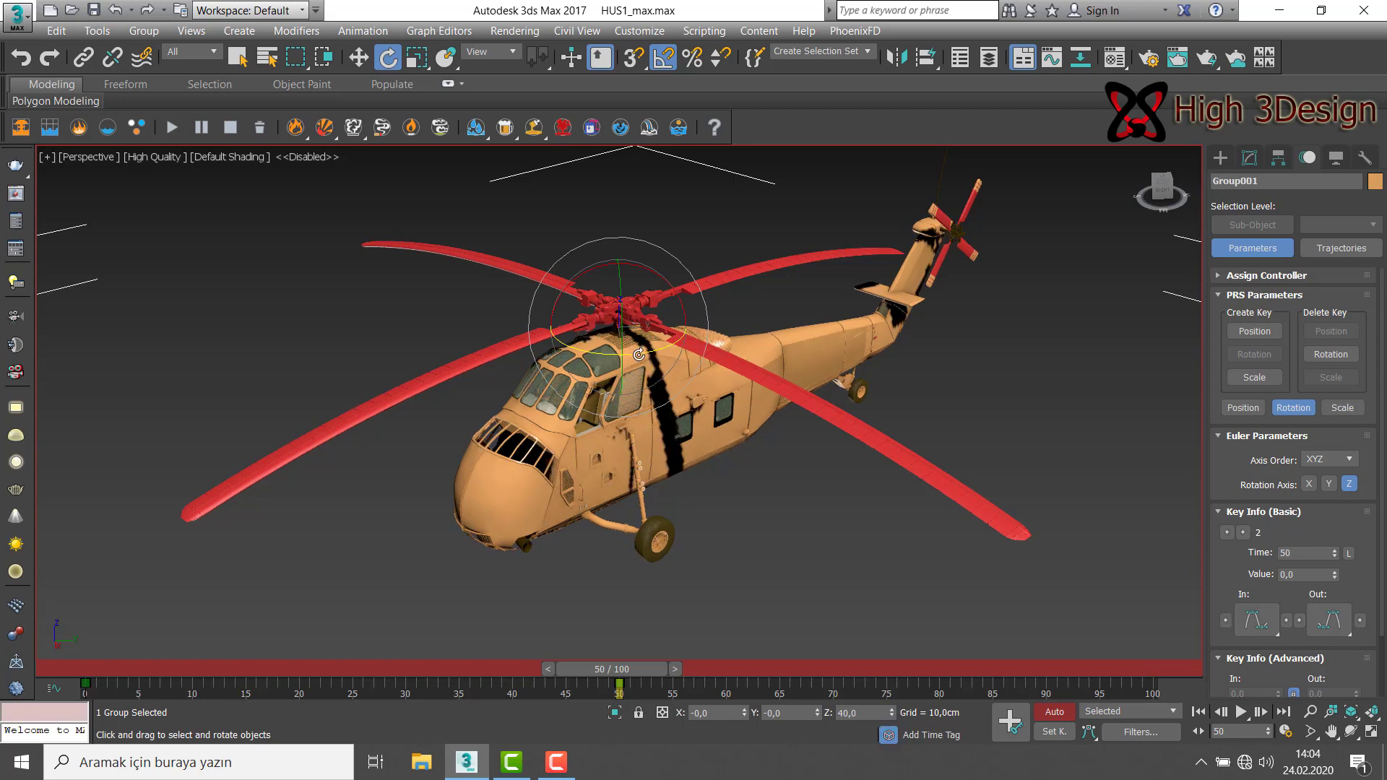
pyautogui.moveTo(639, 354); pyautogui.dragTo(767, 340)
pyautogui.doubleClick(1230, 731)
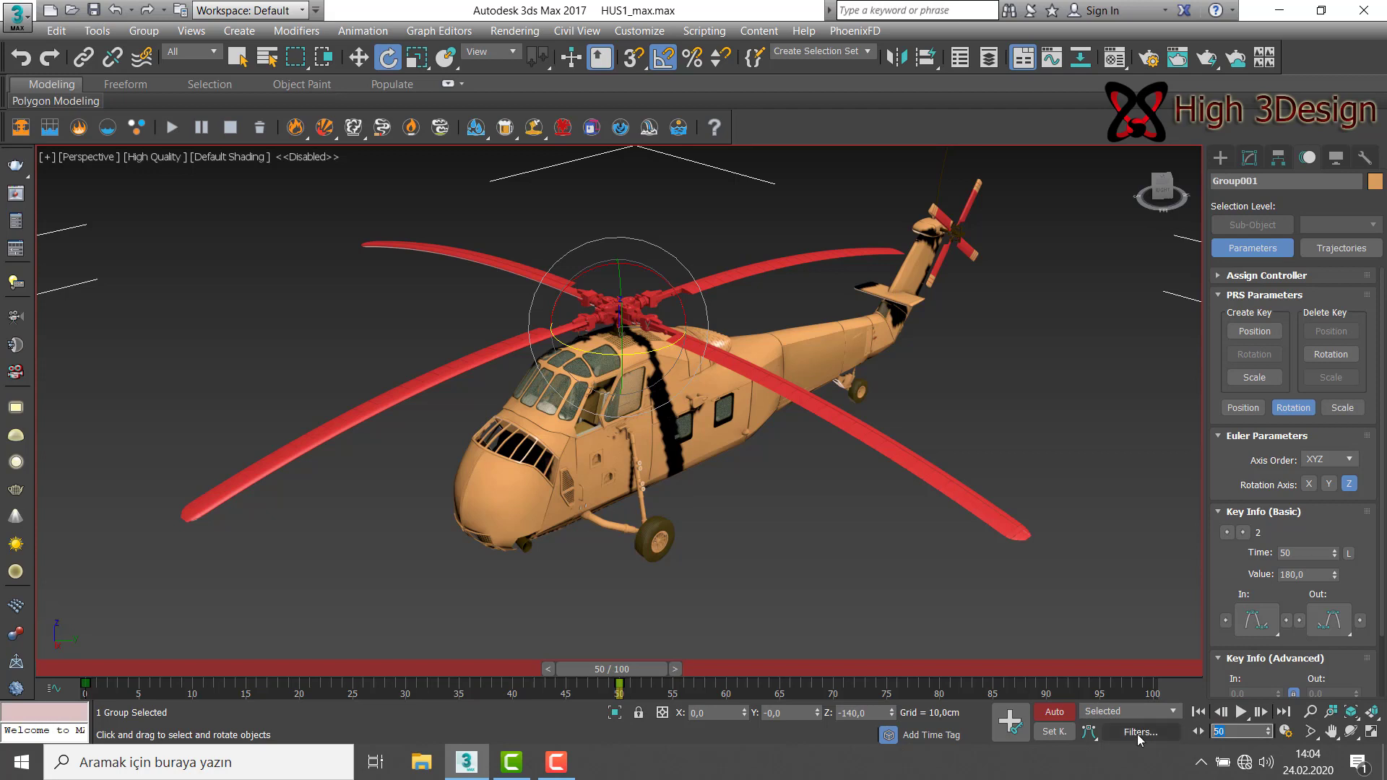
pyautogui.write('100')
pyautogui.press('Return')
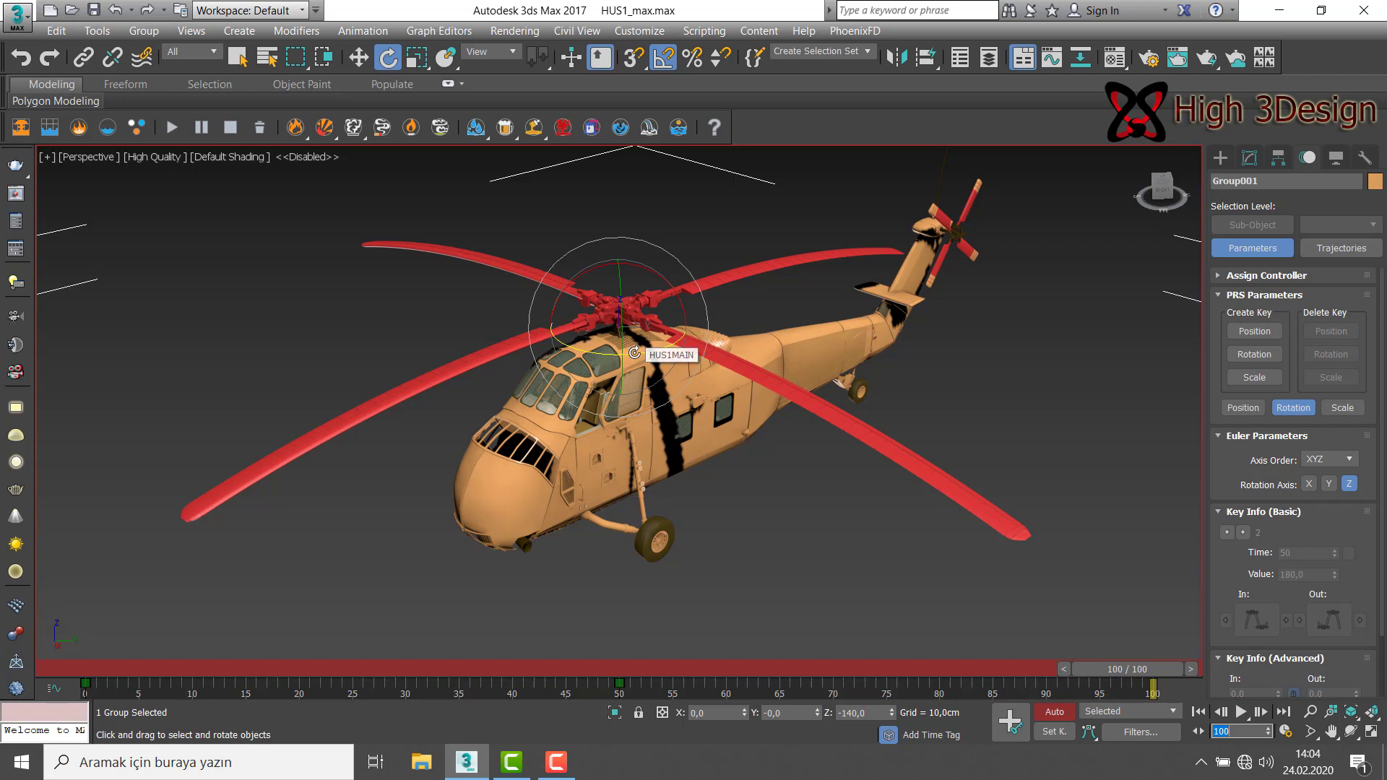
# Step: Rotate the rotor about Z at frame 100 until its key reads 360°
pyautogui.moveTo(636, 353); pyautogui.dragTo(711, 341)
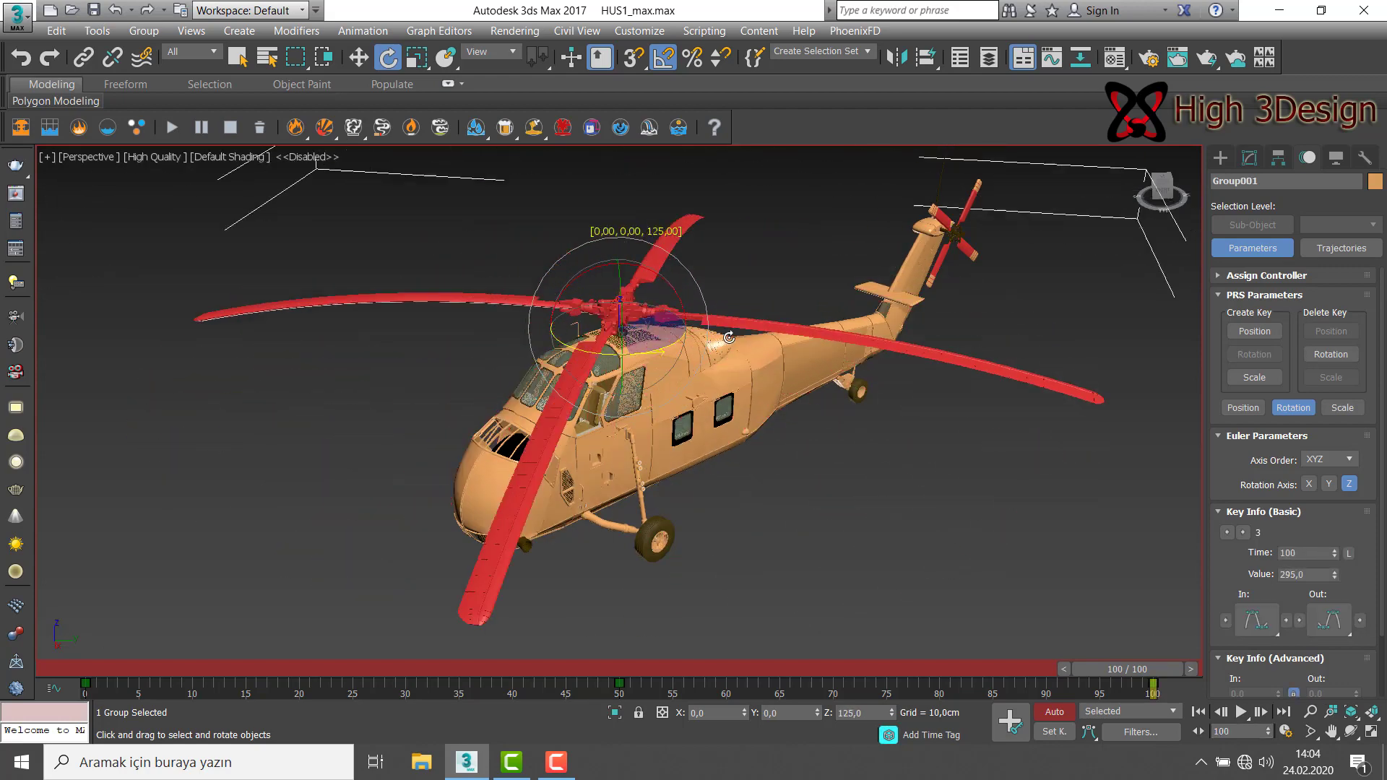
pyautogui.moveTo(711, 341); pyautogui.dragTo(764, 329)
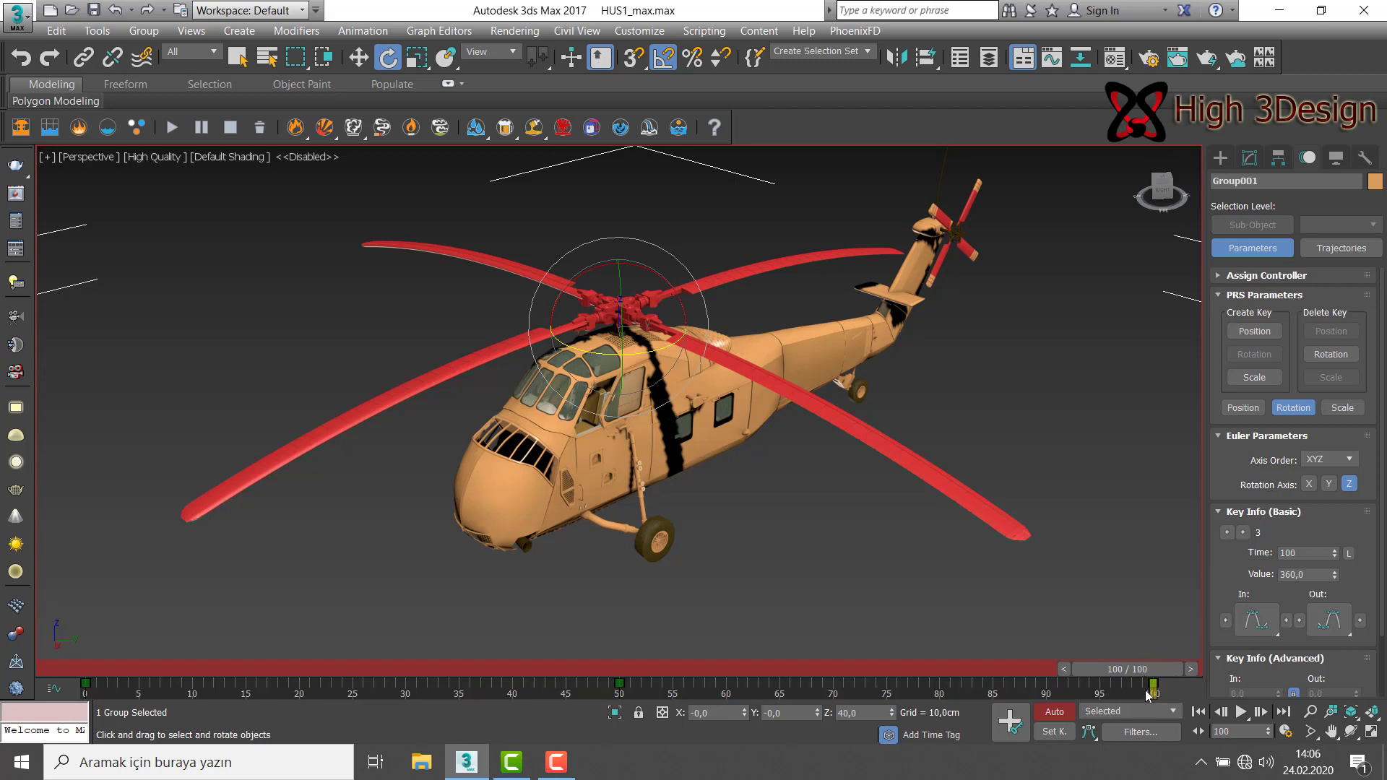
# Step: Step through the rotation keys at frames 0, 50 and 100, then play the animation from frame 0
pyautogui.click(1244, 532)
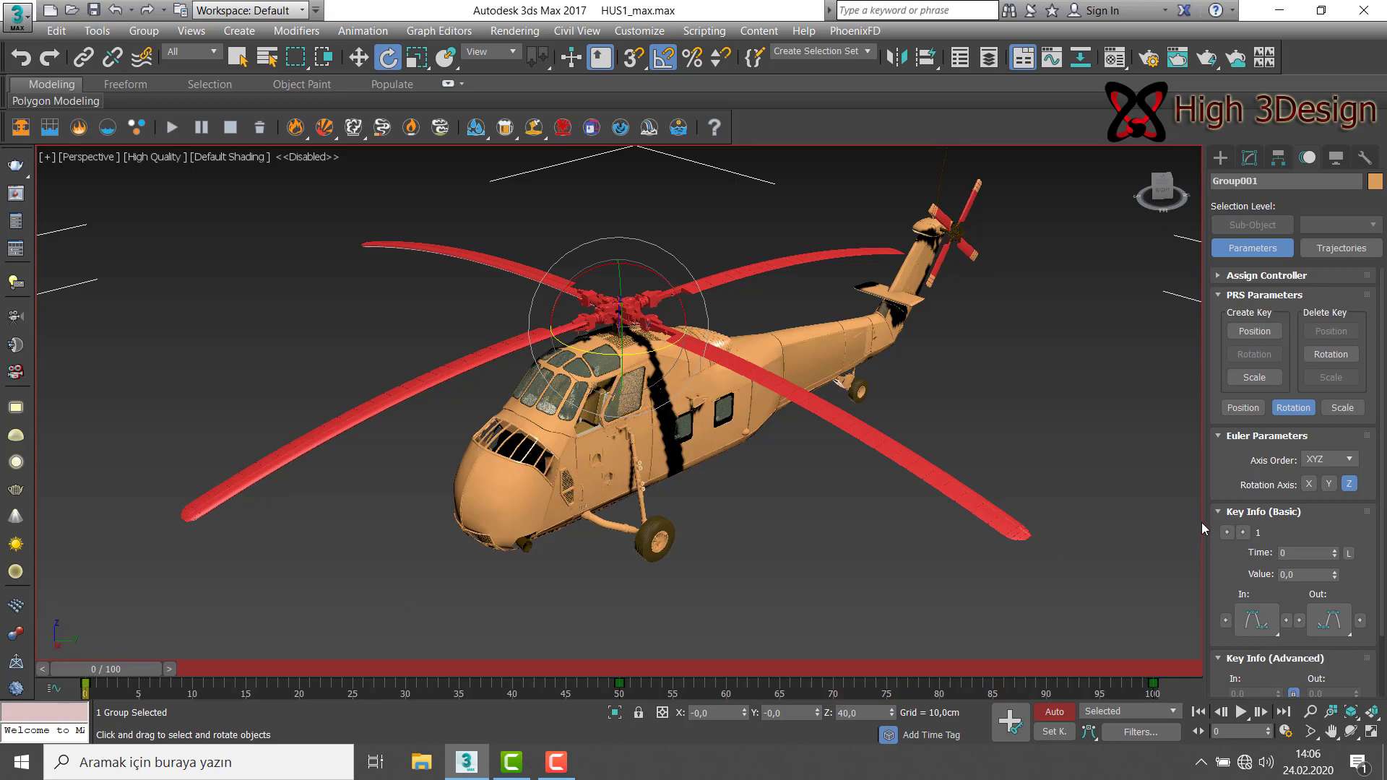
pyautogui.click(1244, 533)
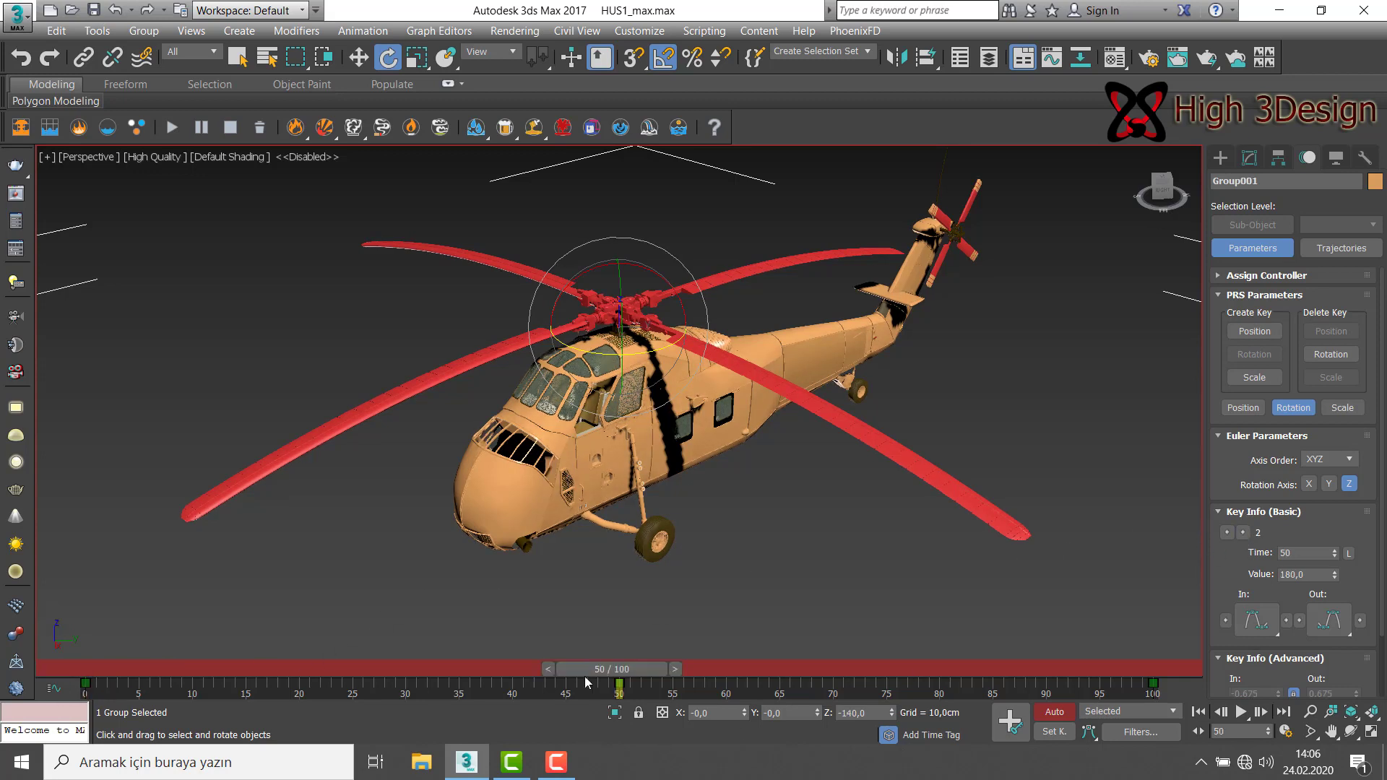
pyautogui.click(1243, 533)
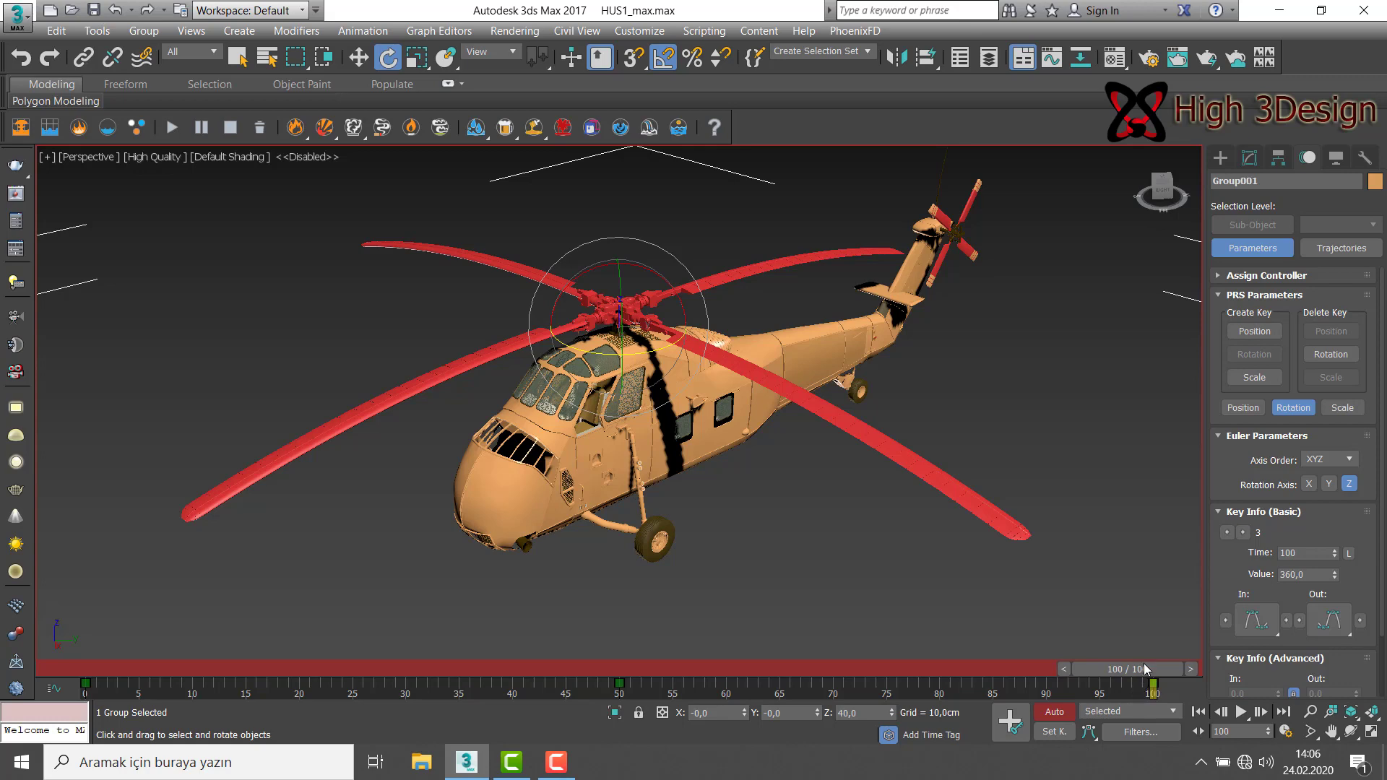
pyautogui.moveTo(1143, 669)
pyautogui.mouseDown()
pyautogui.moveTo(337, 670)
pyautogui.moveTo(32, 692)
pyautogui.mouseUp()
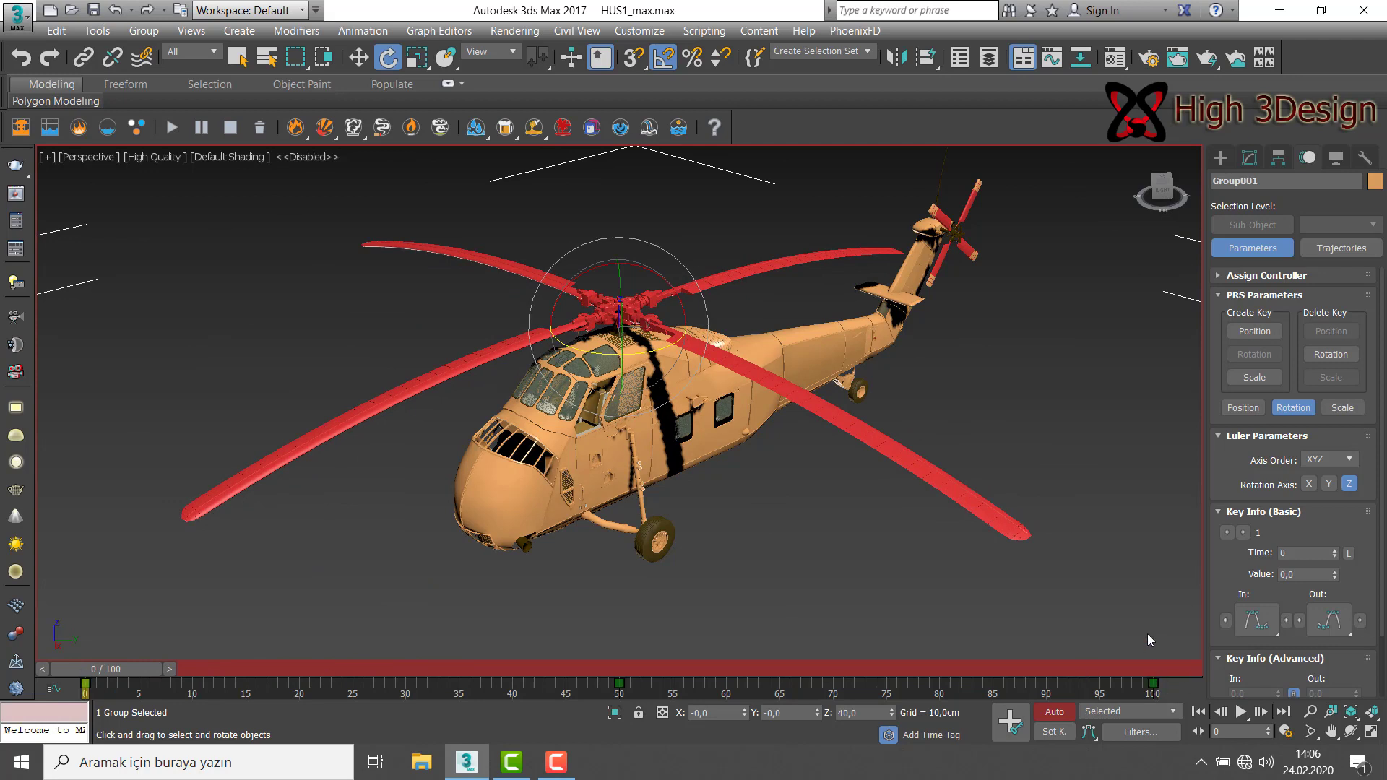
pyautogui.click(1243, 713)
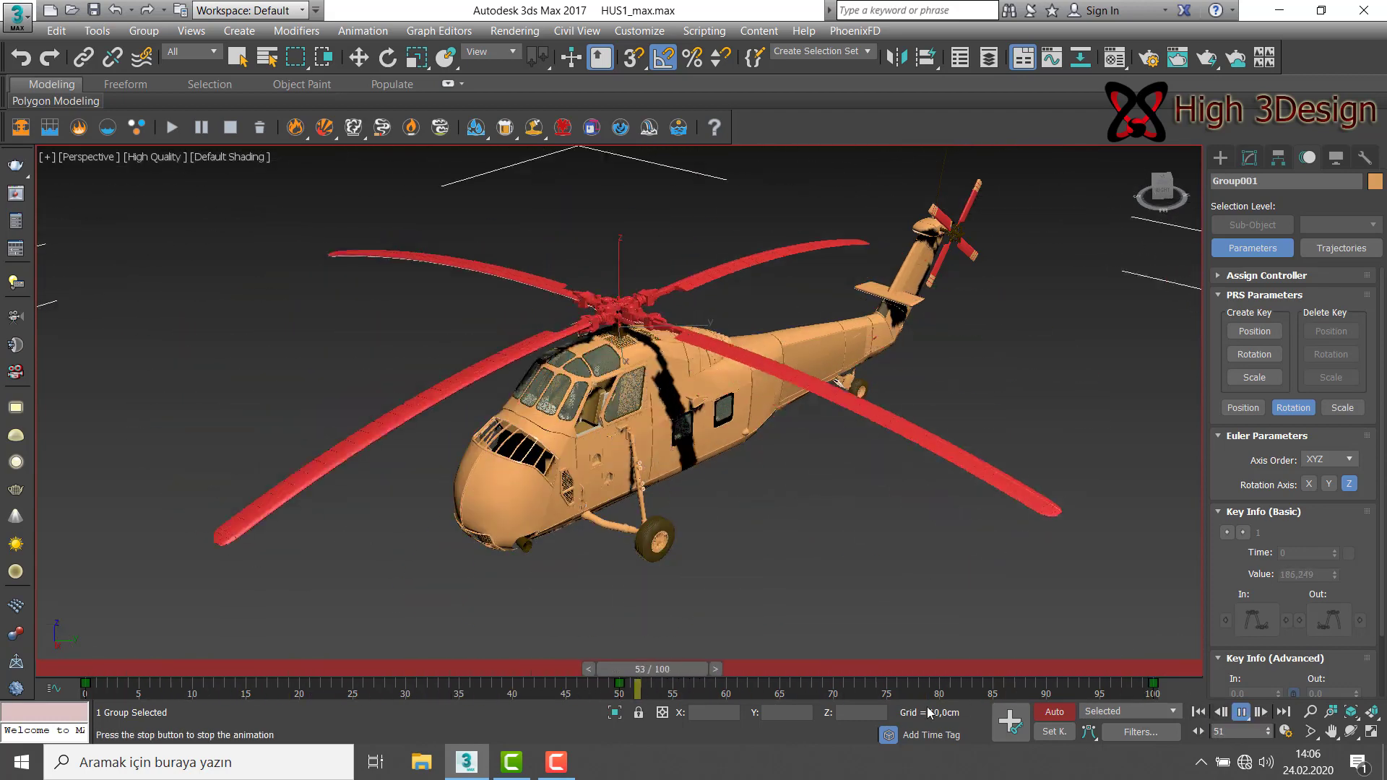
# Step: Stop playback and move track bar keys so rotation keys sit at frames 0, 25 and 50
pyautogui.click(1243, 714)
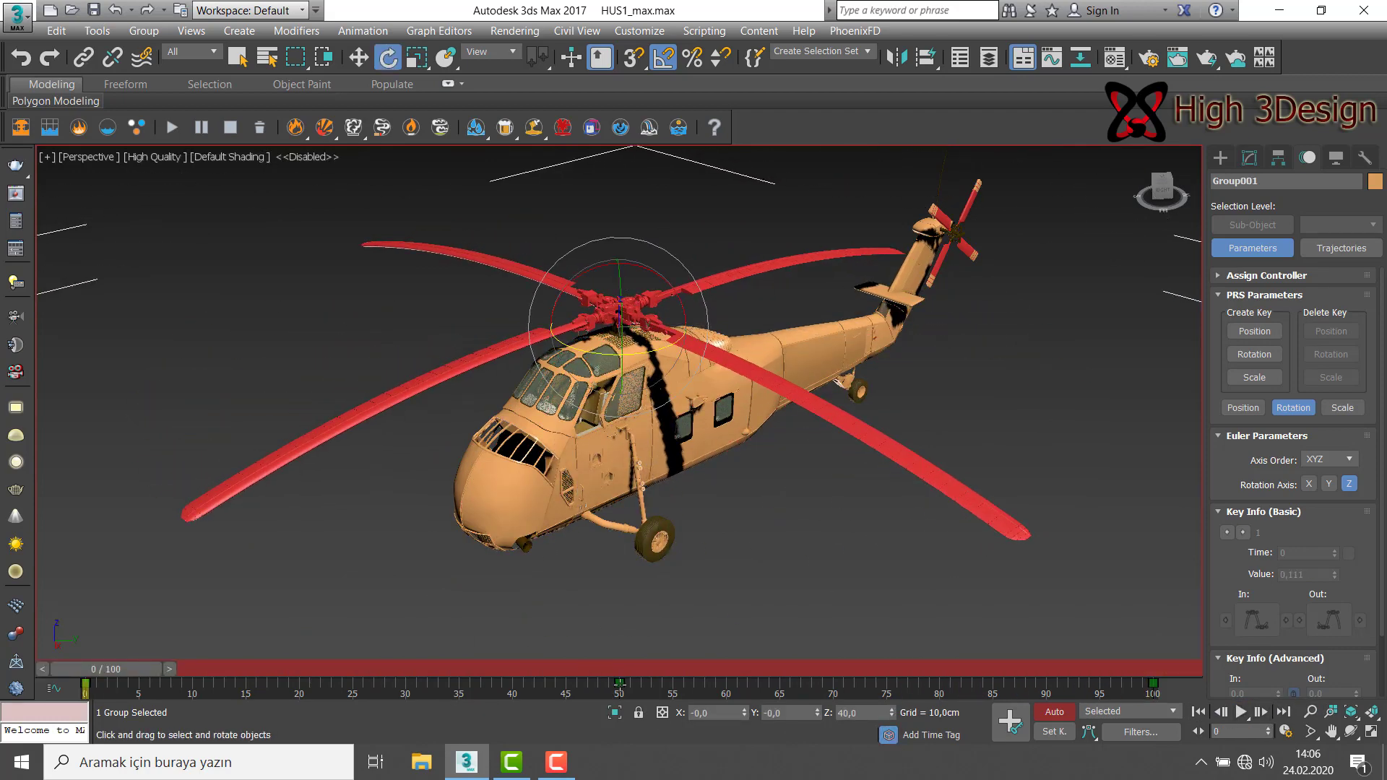
pyautogui.moveTo(618, 684)
pyautogui.mouseDown()
pyautogui.moveTo(474, 675)
pyautogui.moveTo(349, 692)
pyautogui.mouseUp()
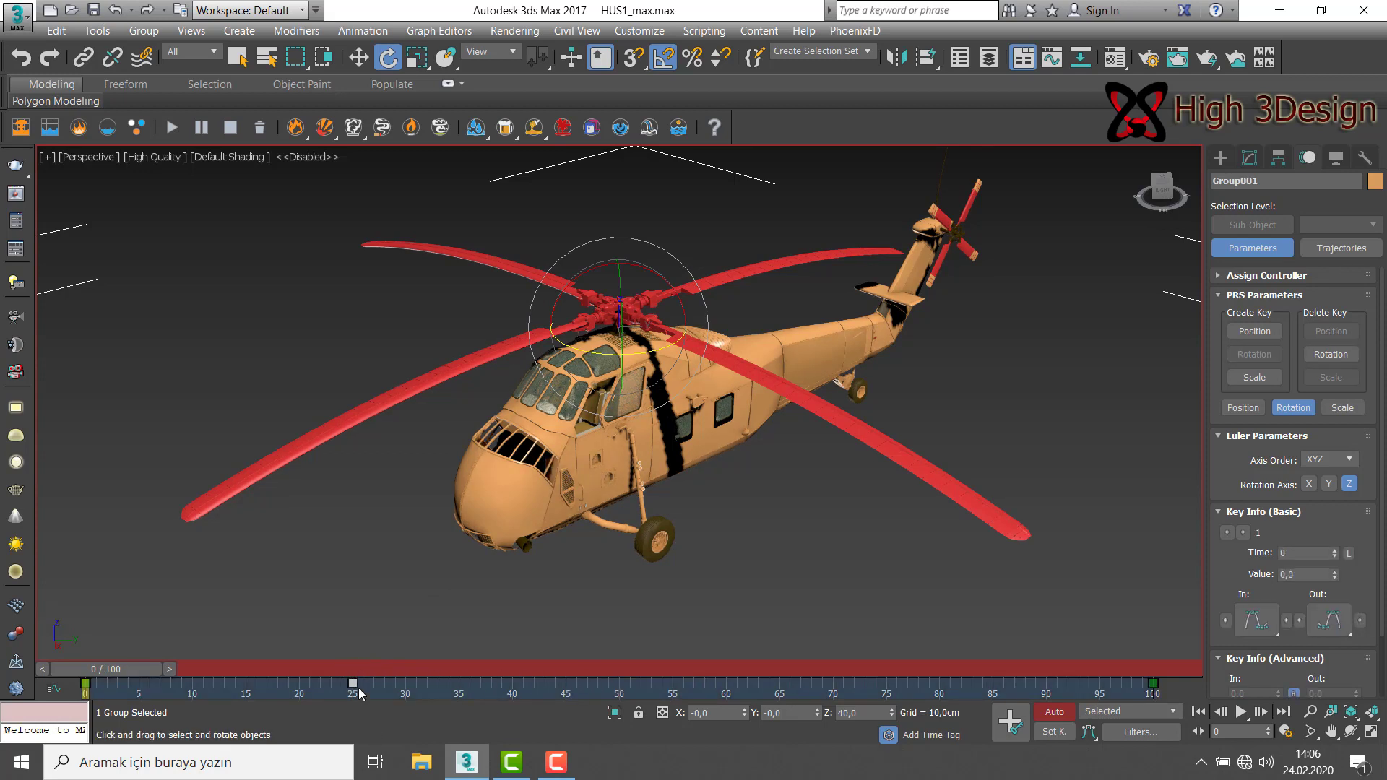
pyautogui.click(1155, 683)
pyautogui.moveTo(1155, 683); pyautogui.dragTo(620, 694)
# Step: Create a rotation key at frame 75 and rotate the rotor about Z to 540°
pyautogui.click(1235, 735)
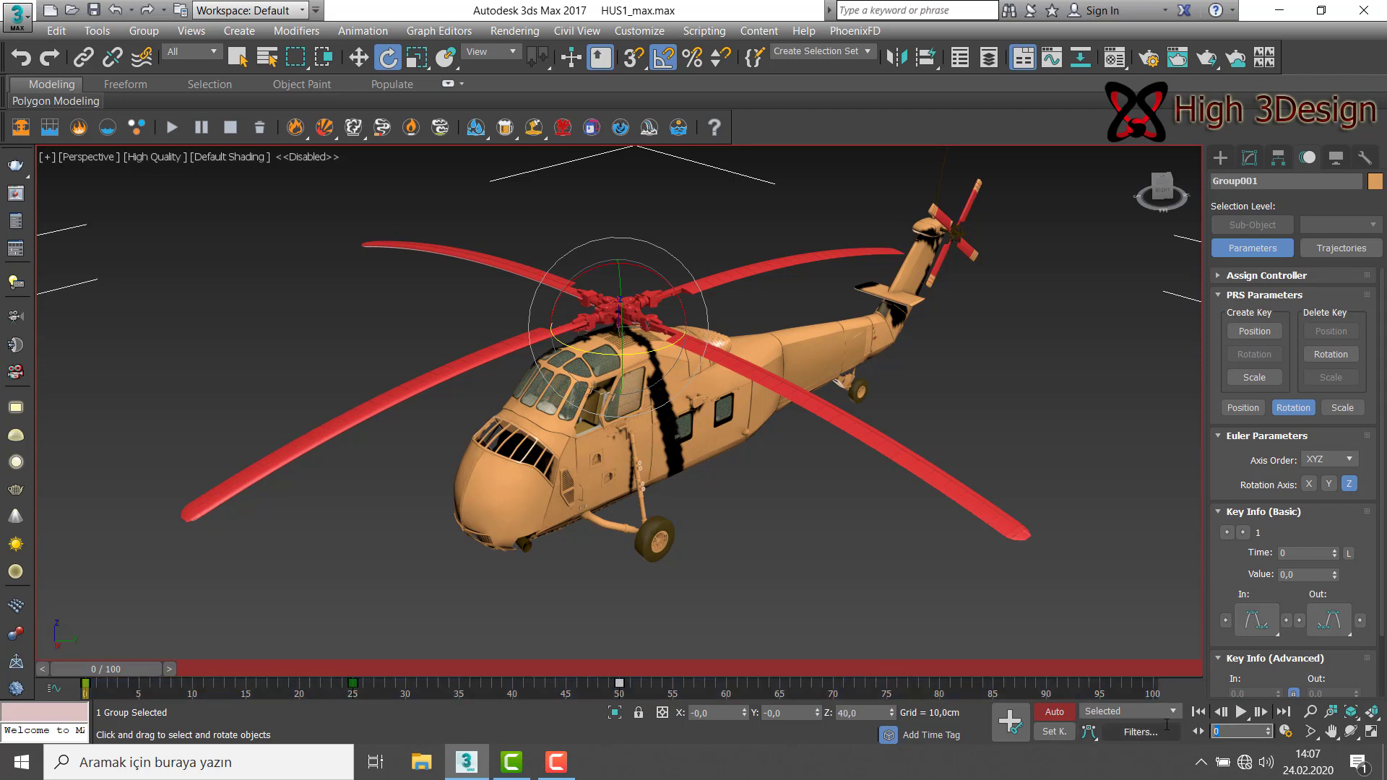
pyautogui.write('75')
pyautogui.press('Return')
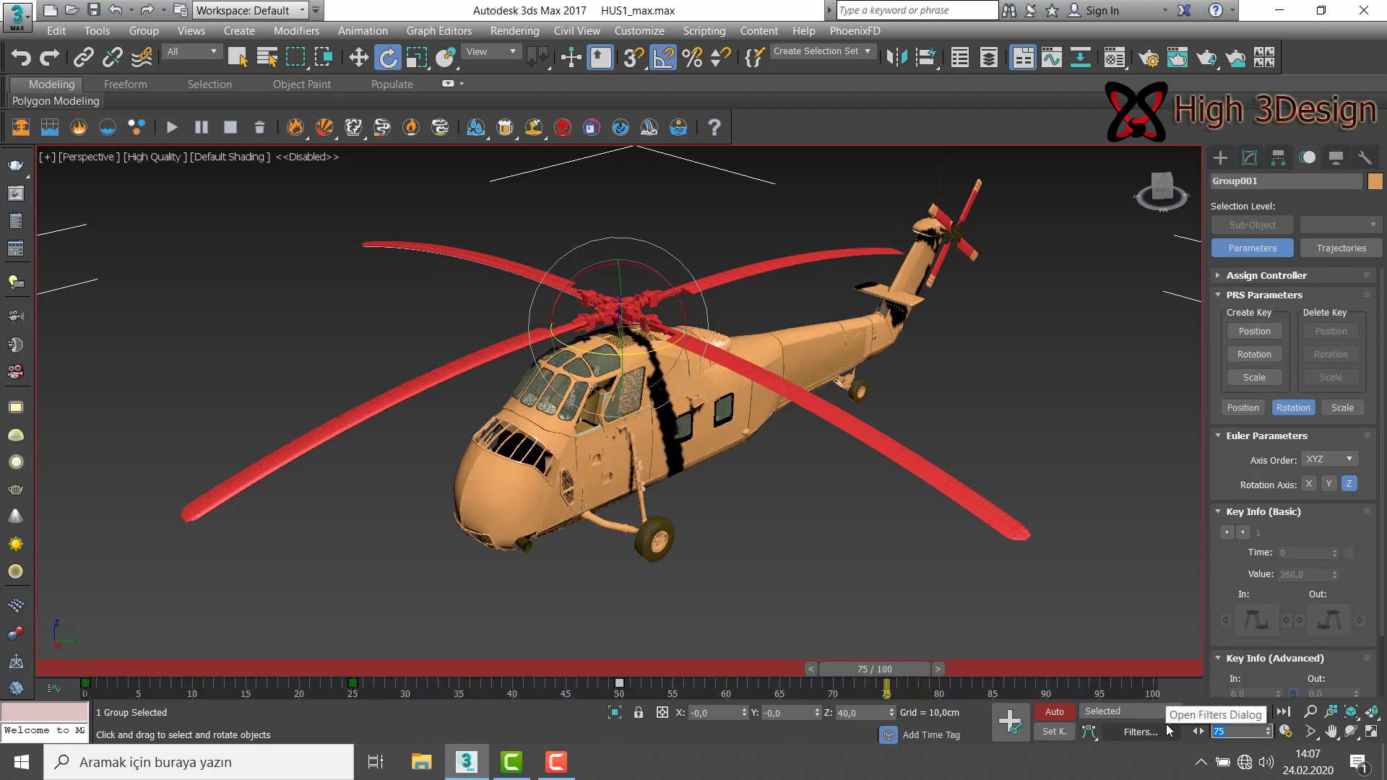
pyautogui.click(1253, 355)
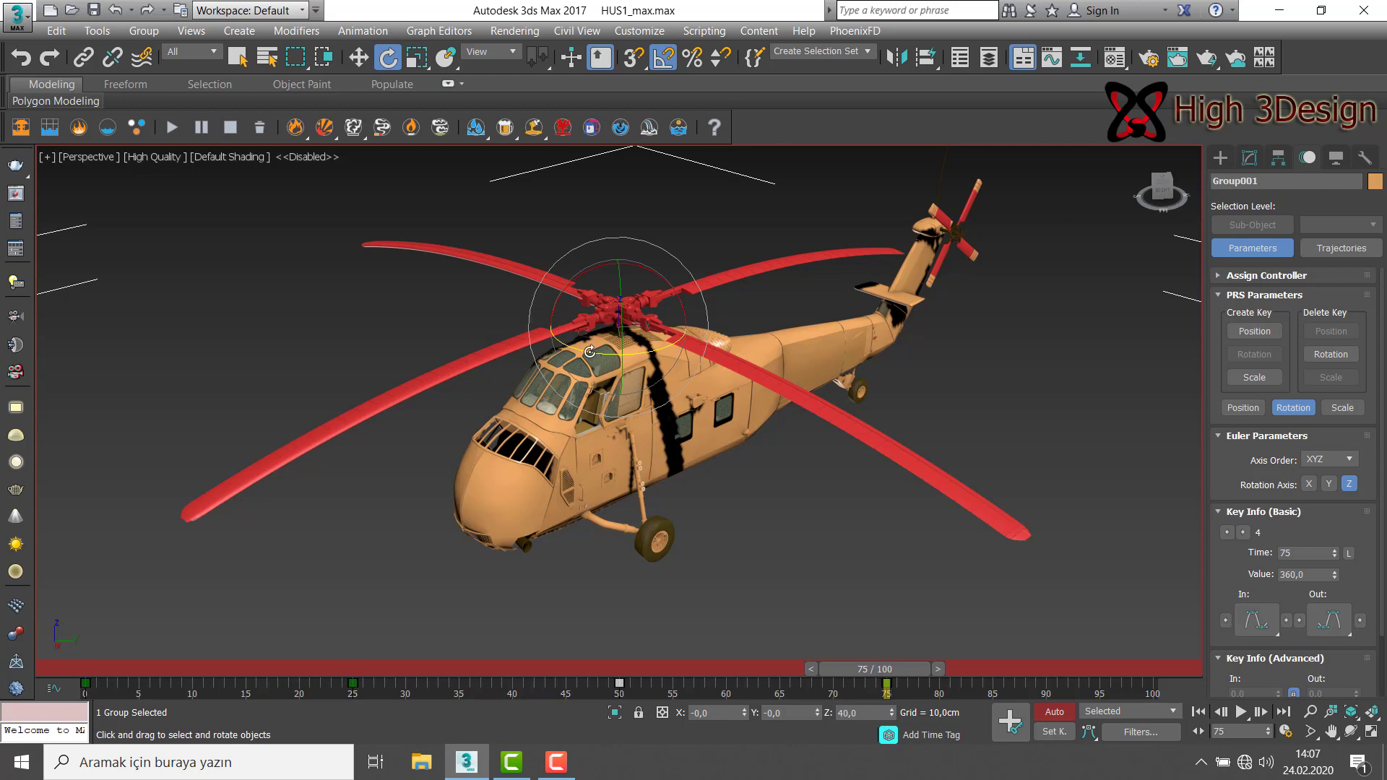
pyautogui.moveTo(589, 352); pyautogui.dragTo(720, 344)
# Step: Go to frame 100 and create another rotation key there
pyautogui.doubleClick(1228, 732)
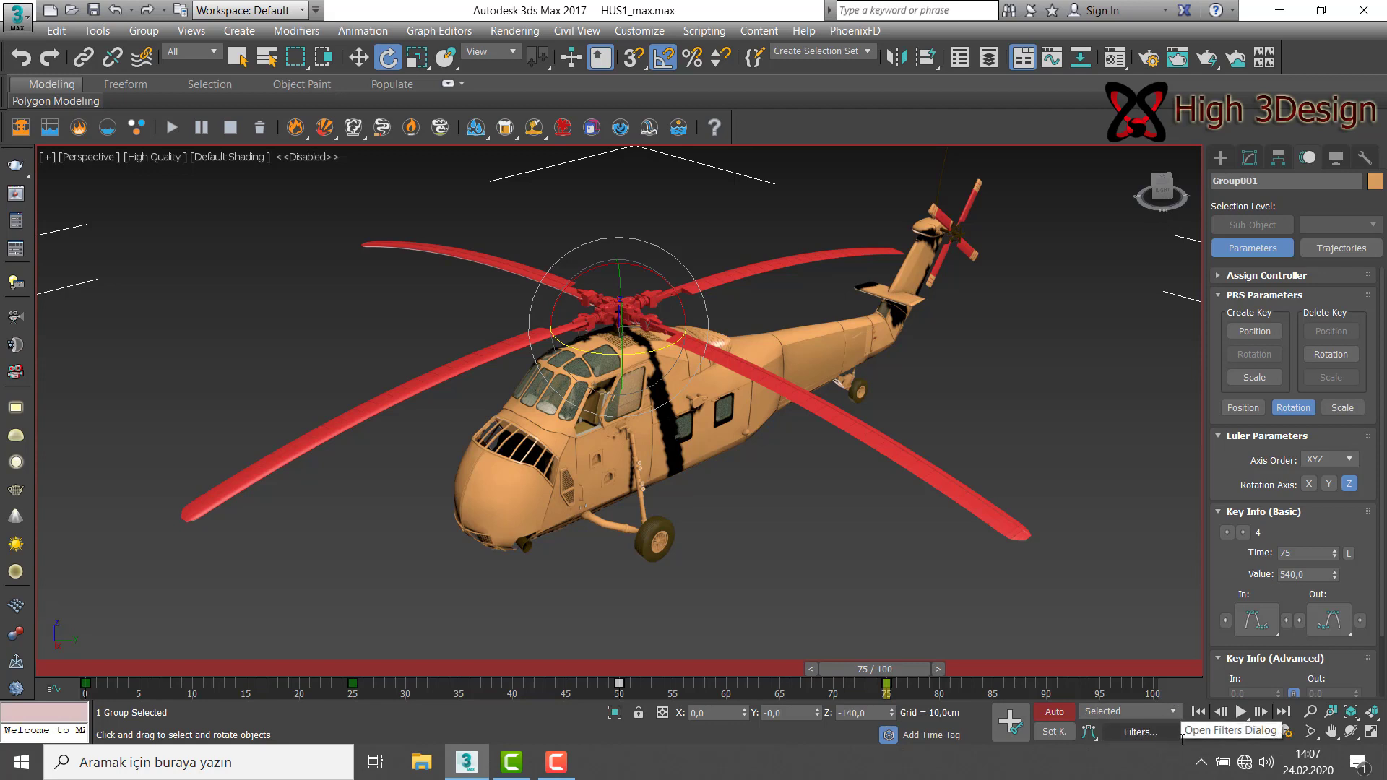
pyautogui.write('100')
pyautogui.press('Return')
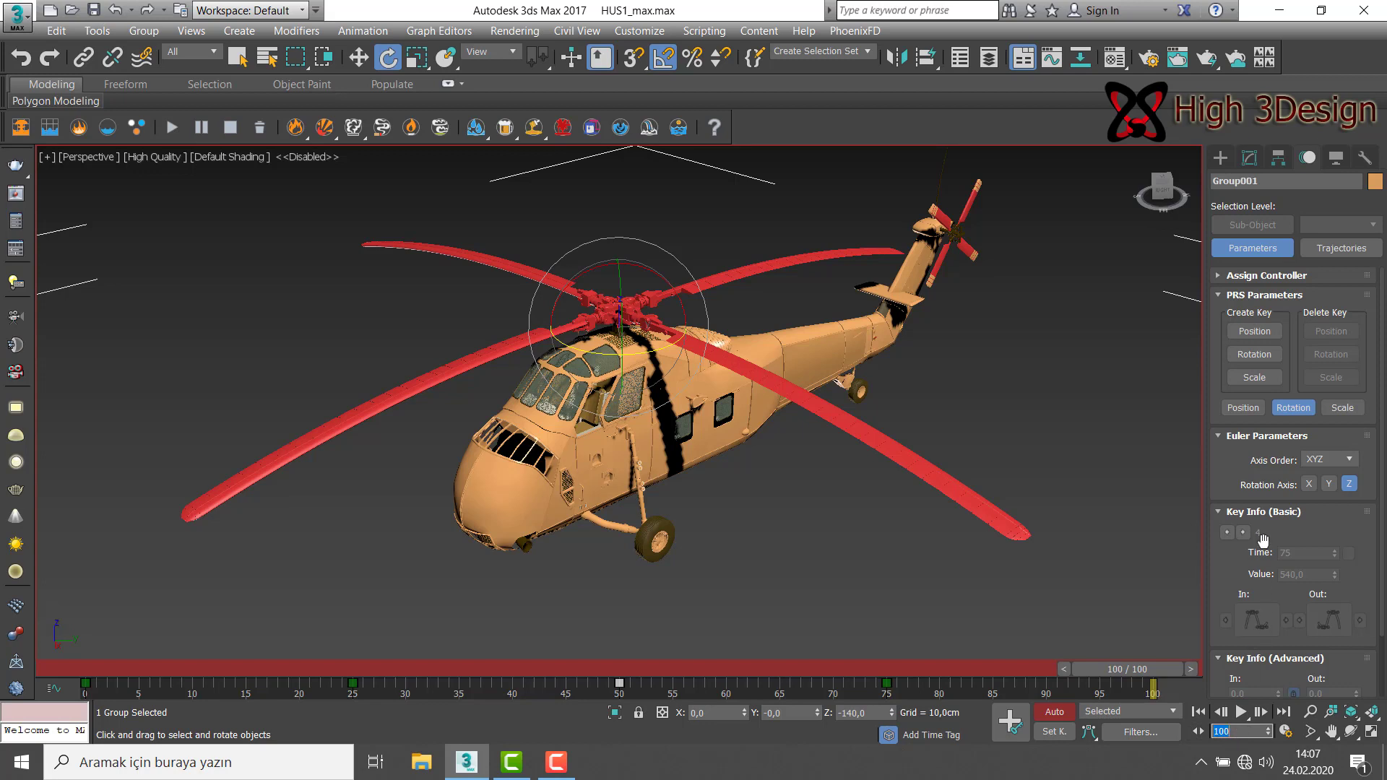
pyautogui.click(1259, 352)
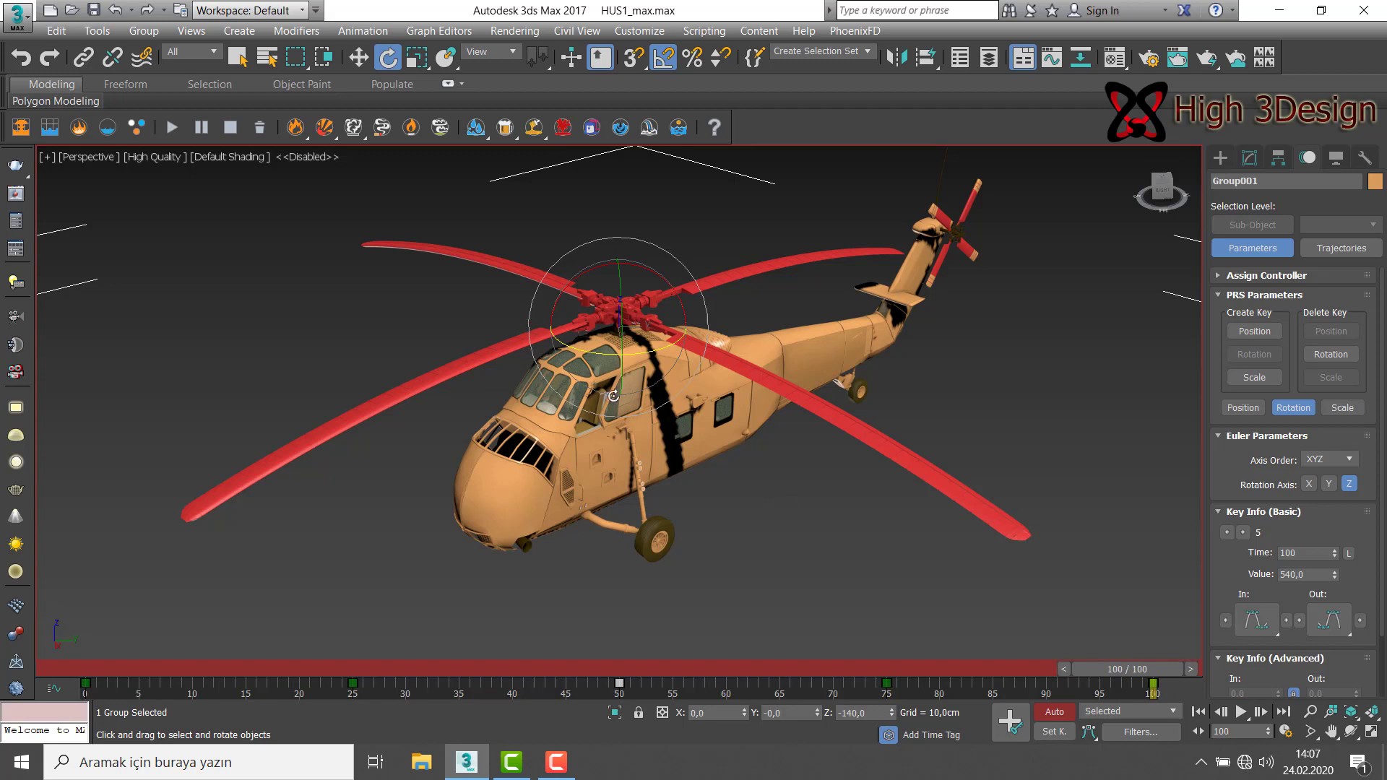
# Step: Rotate the rotor about Z so the frame-100 key reads 720°, then return to frame 0
pyautogui.doubleClick(1293, 575)
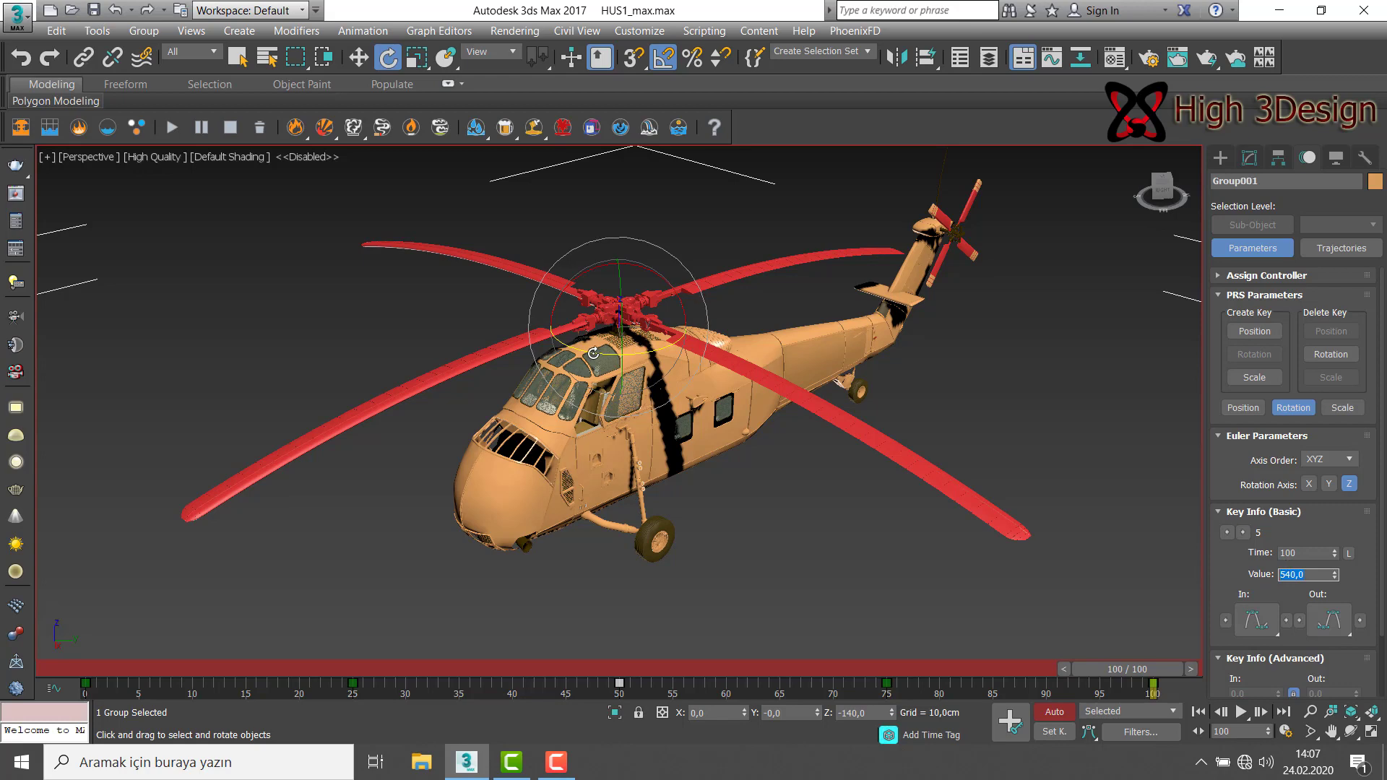
pyautogui.moveTo(594, 351); pyautogui.dragTo(717, 338)
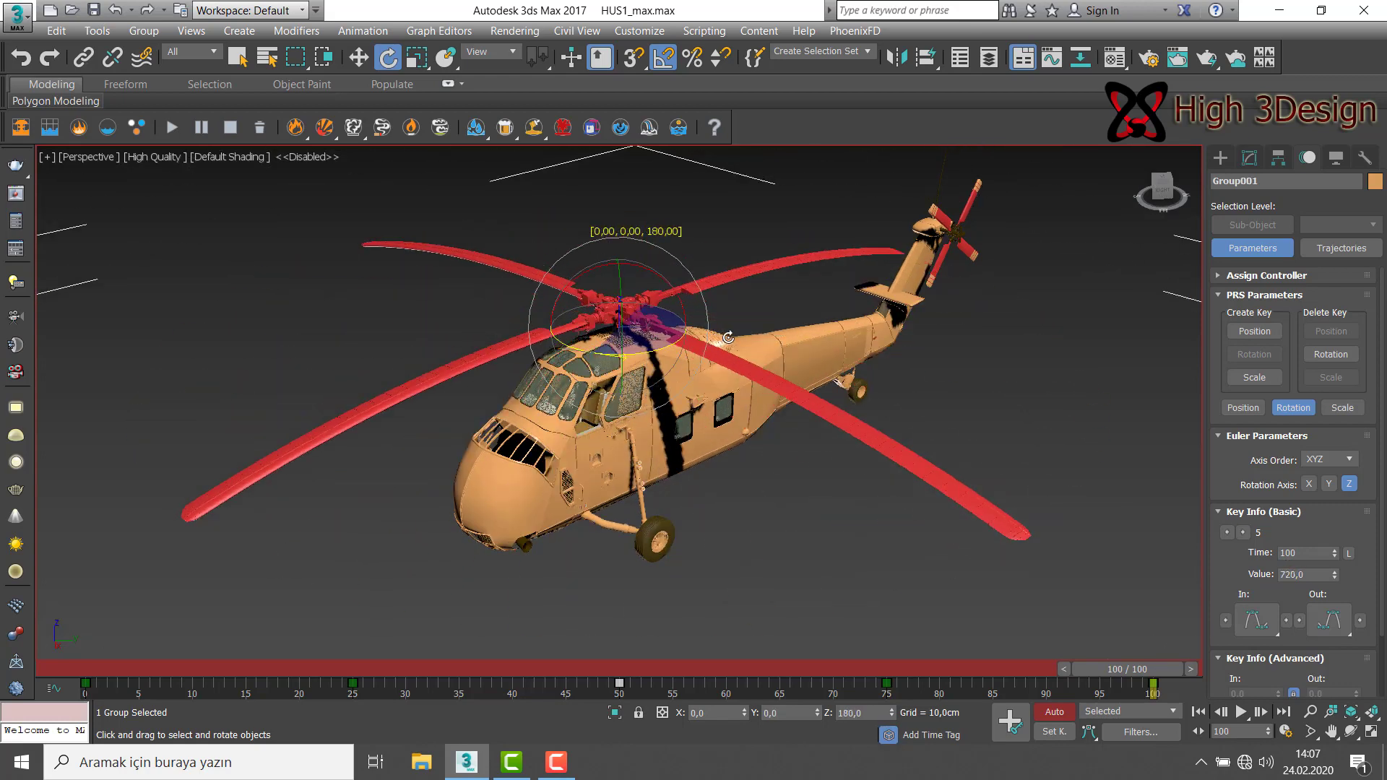
pyautogui.moveTo(717, 338); pyautogui.dragTo(727, 338)
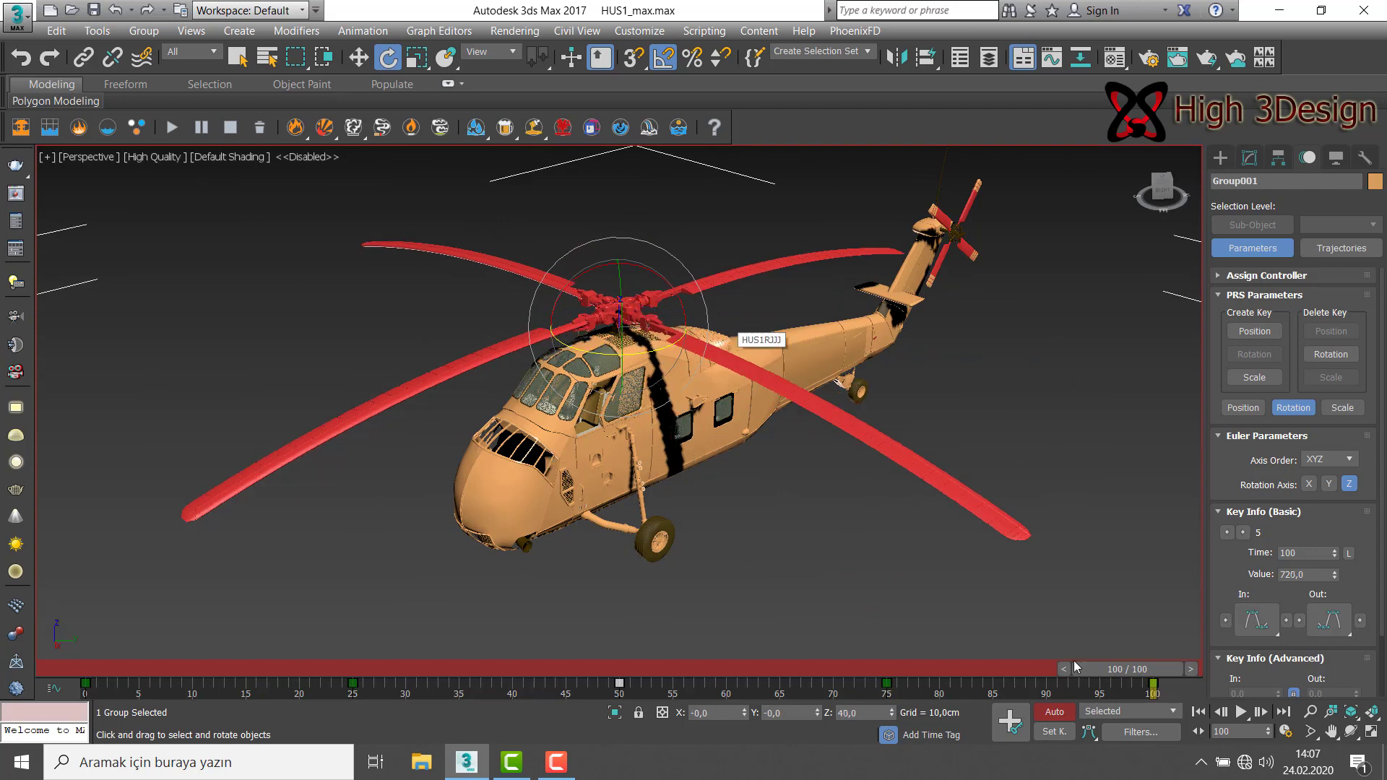
pyautogui.moveTo(1128, 666); pyautogui.dragTo(106, 669)
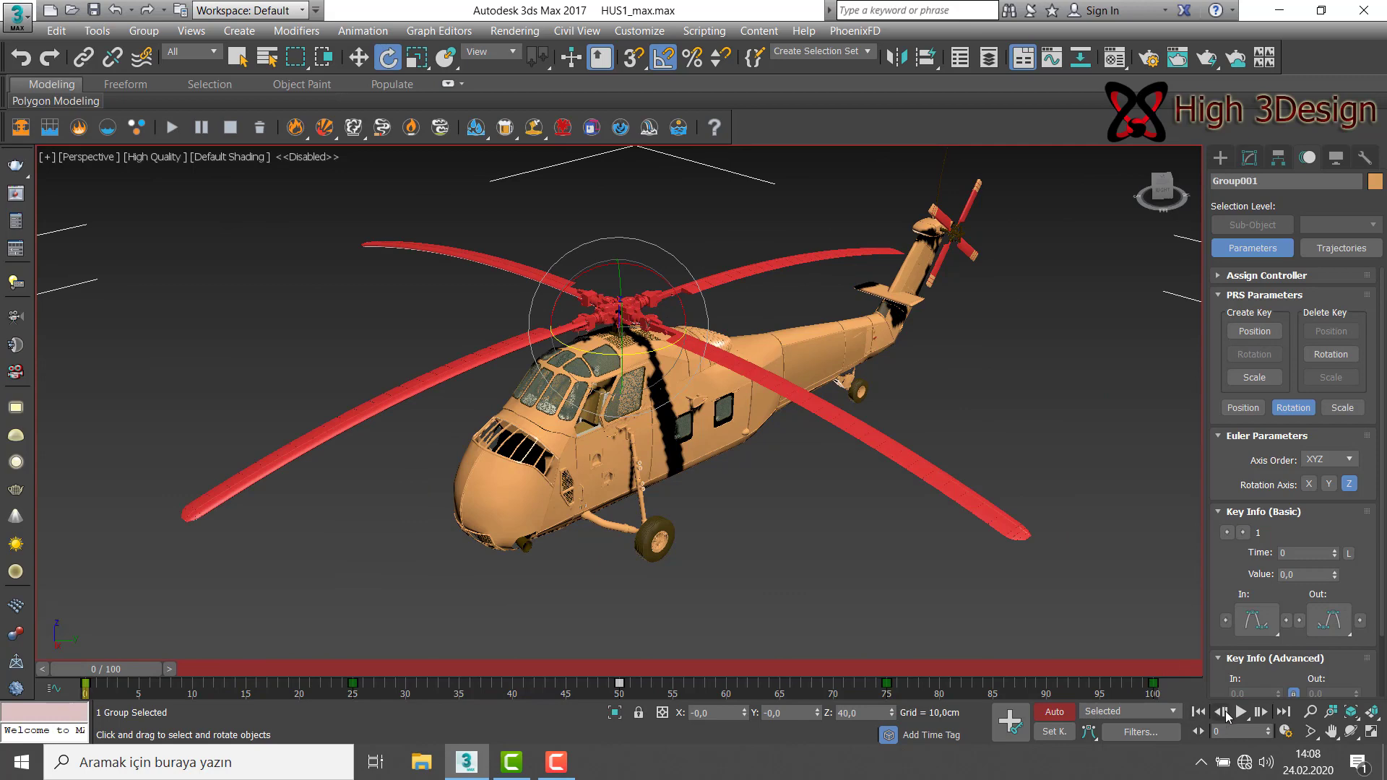
pyautogui.click(1240, 714)
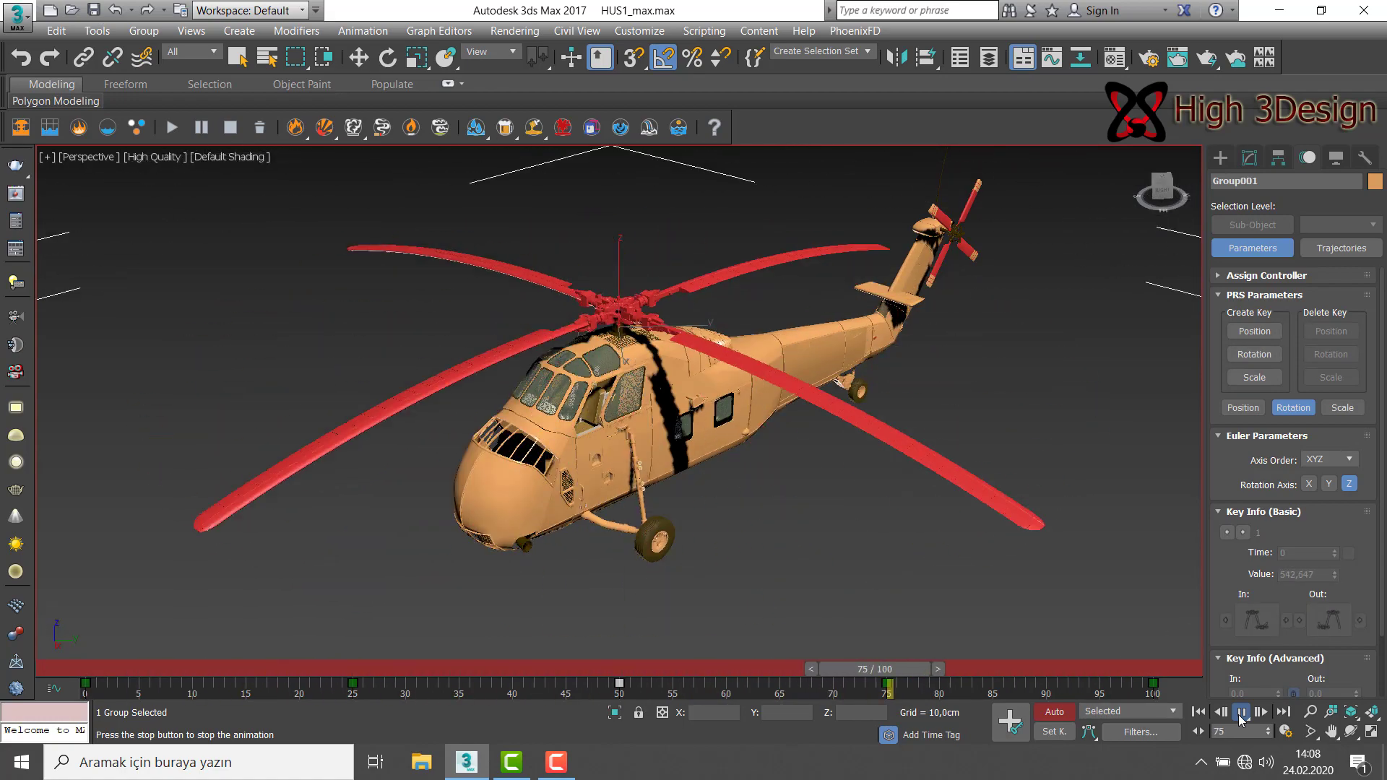
pyautogui.click(1241, 713)
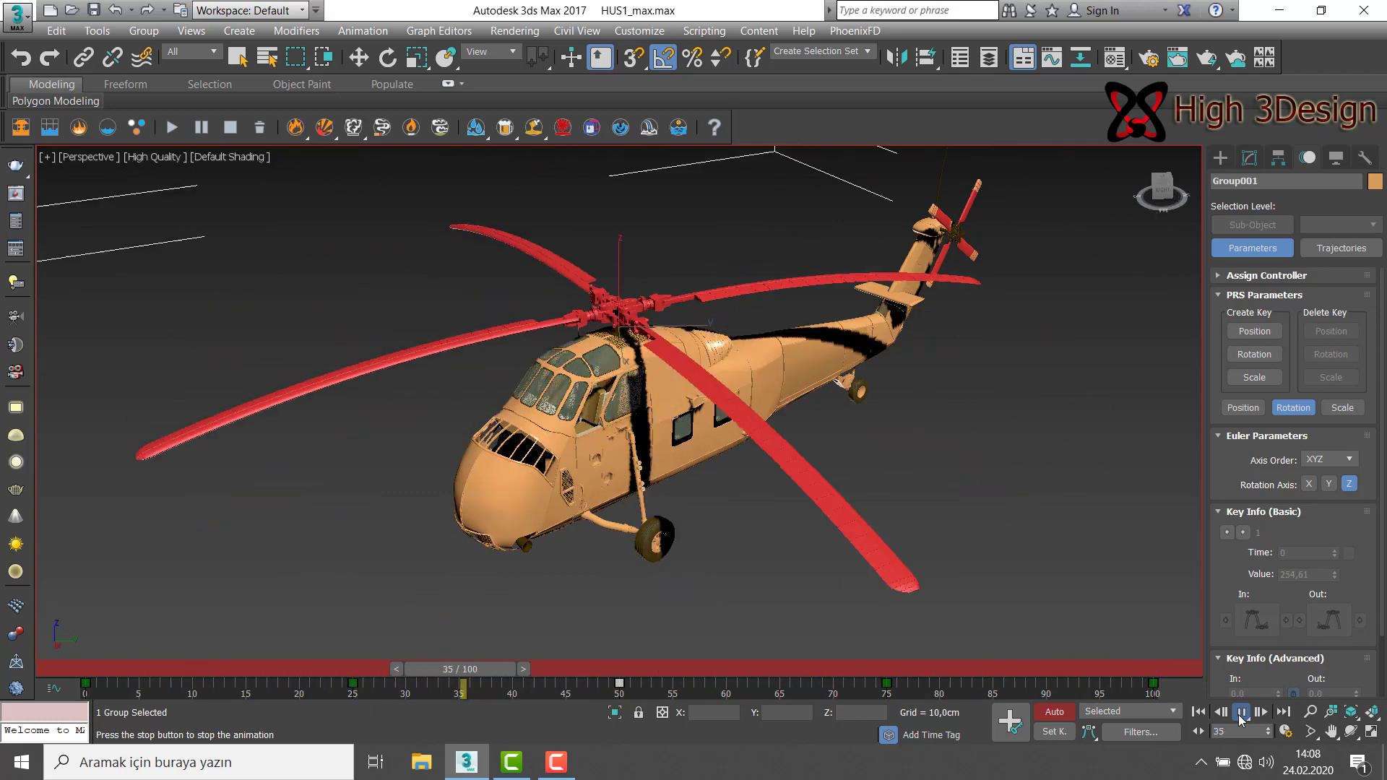
pyautogui.press('e')
pyautogui.moveTo(557, 671); pyautogui.dragTo(114, 664)
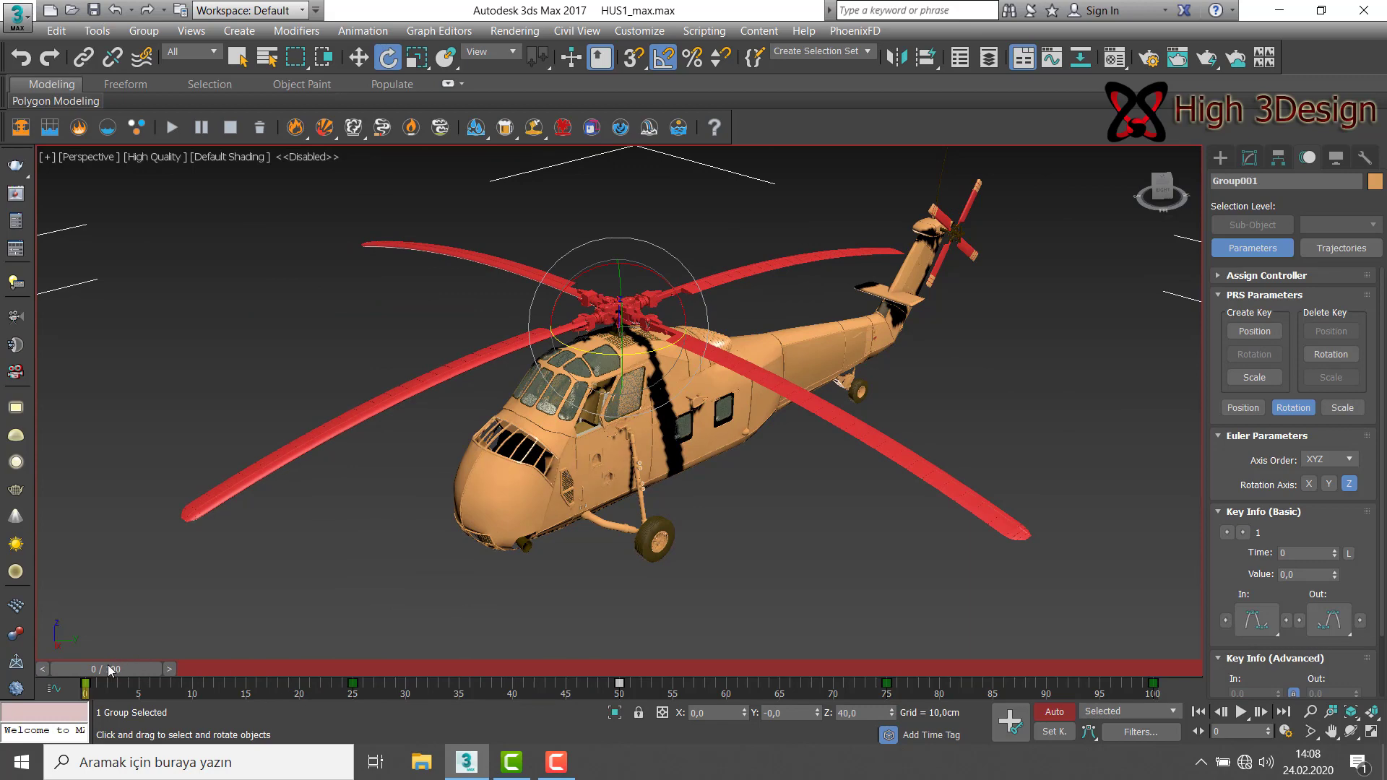
# Step: Scrub to frame 100, back to 95 and to 100 again to verify the 720° key
pyautogui.moveTo(110, 670); pyautogui.dragTo(1162, 651)
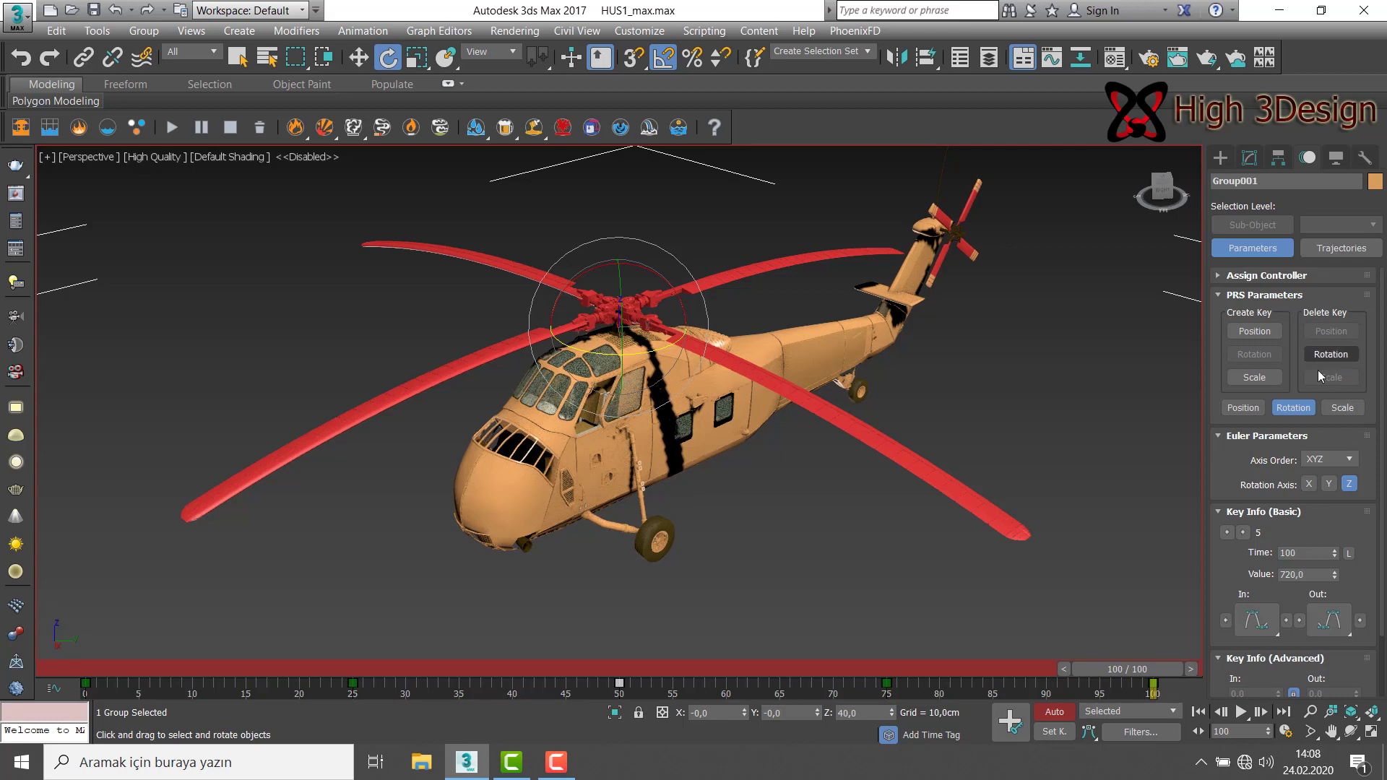
pyautogui.moveTo(1125, 667); pyautogui.dragTo(1077, 669)
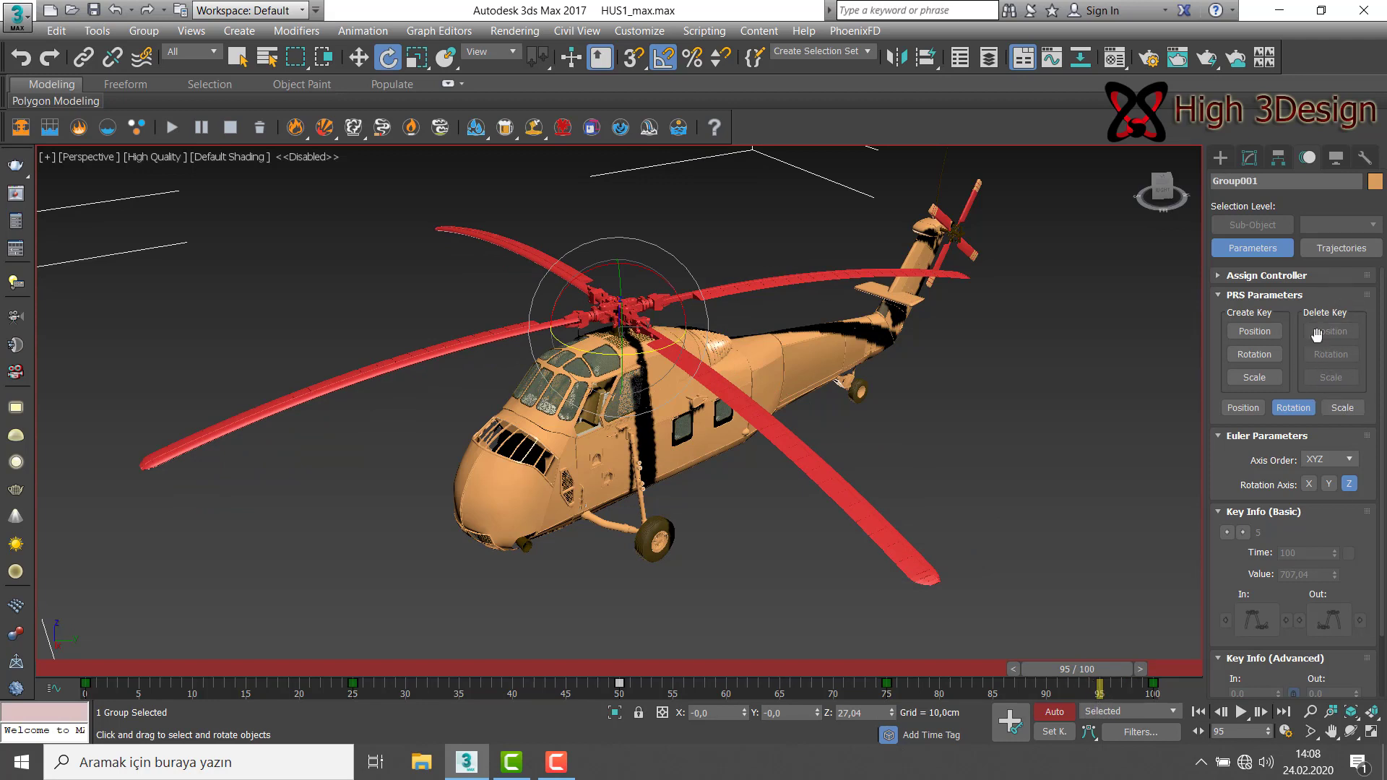
pyautogui.moveTo(1073, 670); pyautogui.dragTo(1160, 666)
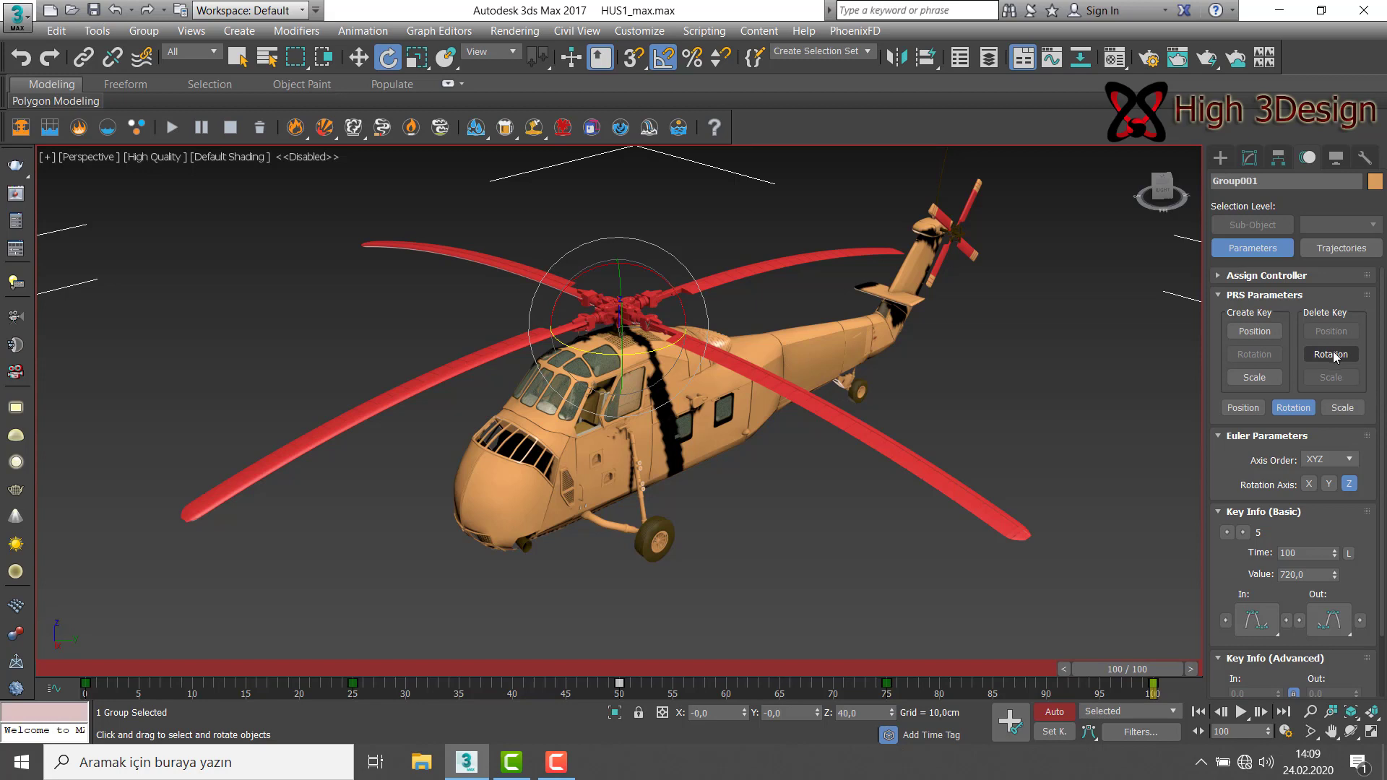
pyautogui.click(1331, 354)
pyautogui.press(',')
pyautogui.press(',')
pyautogui.press(',')
pyautogui.press(',')
pyautogui.press(',')
pyautogui.press(',')
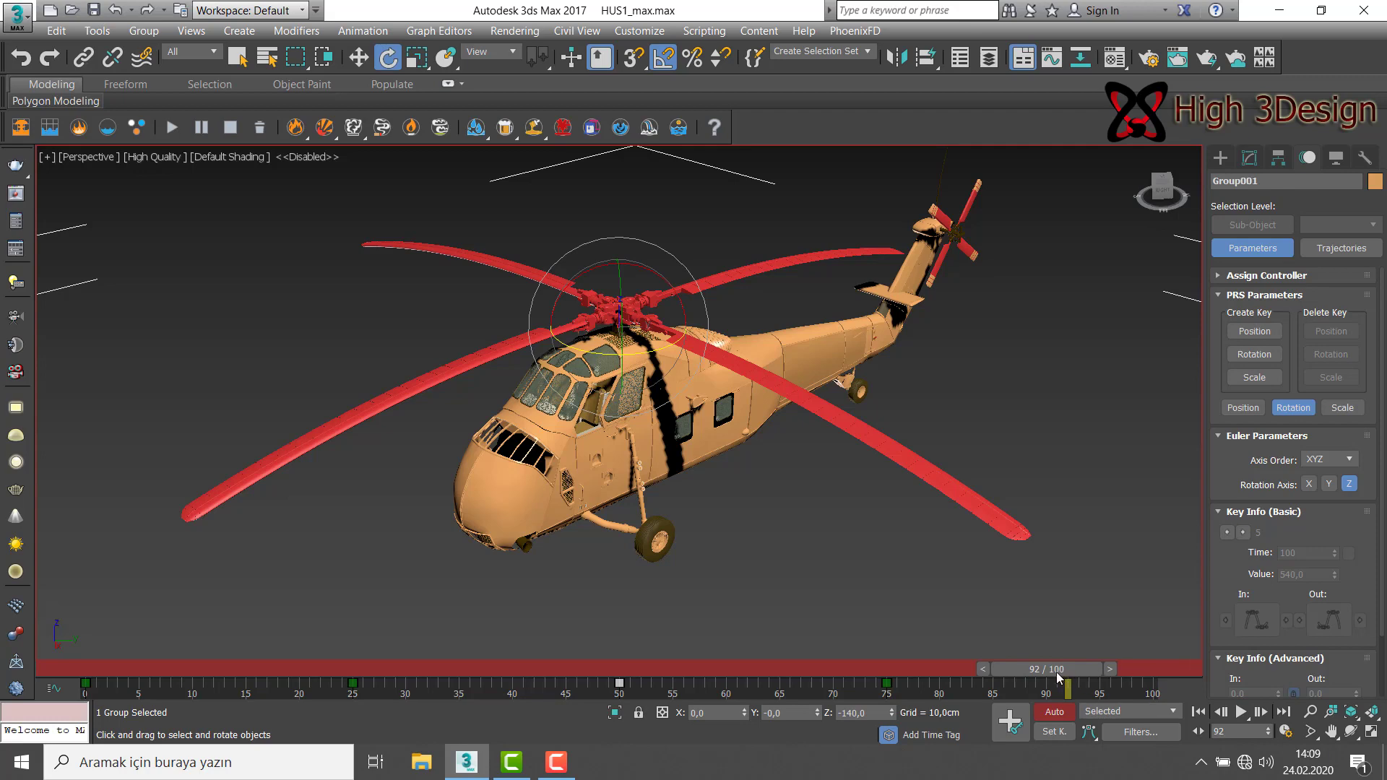
pyautogui.moveTo(1057, 672); pyautogui.dragTo(1147, 657)
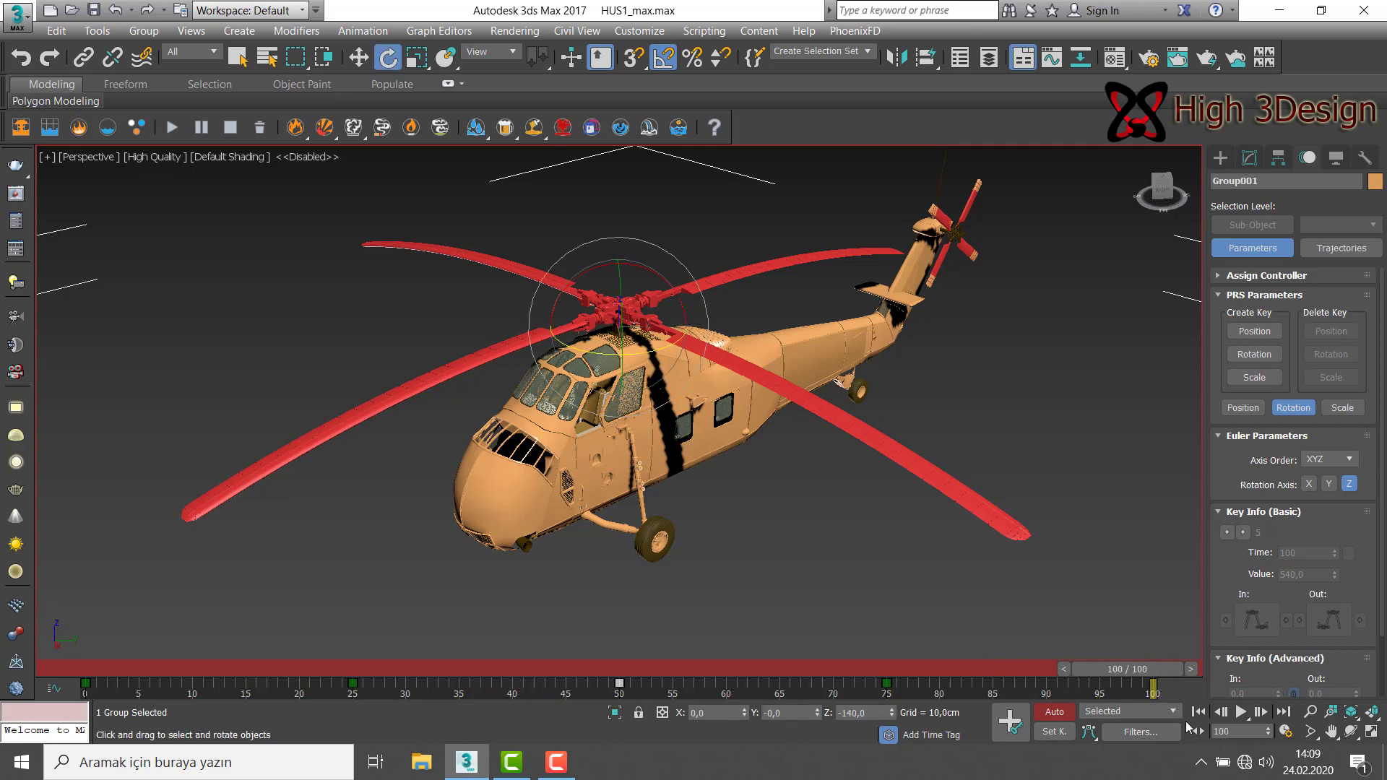
pyautogui.hotkey('ctrl', 'z')
pyautogui.moveTo(1155, 672)
pyautogui.mouseDown()
pyautogui.moveTo(1102, 674)
pyautogui.moveTo(1177, 667)
pyautogui.moveTo(43, 706)
pyautogui.mouseUp()
pyautogui.press('e')
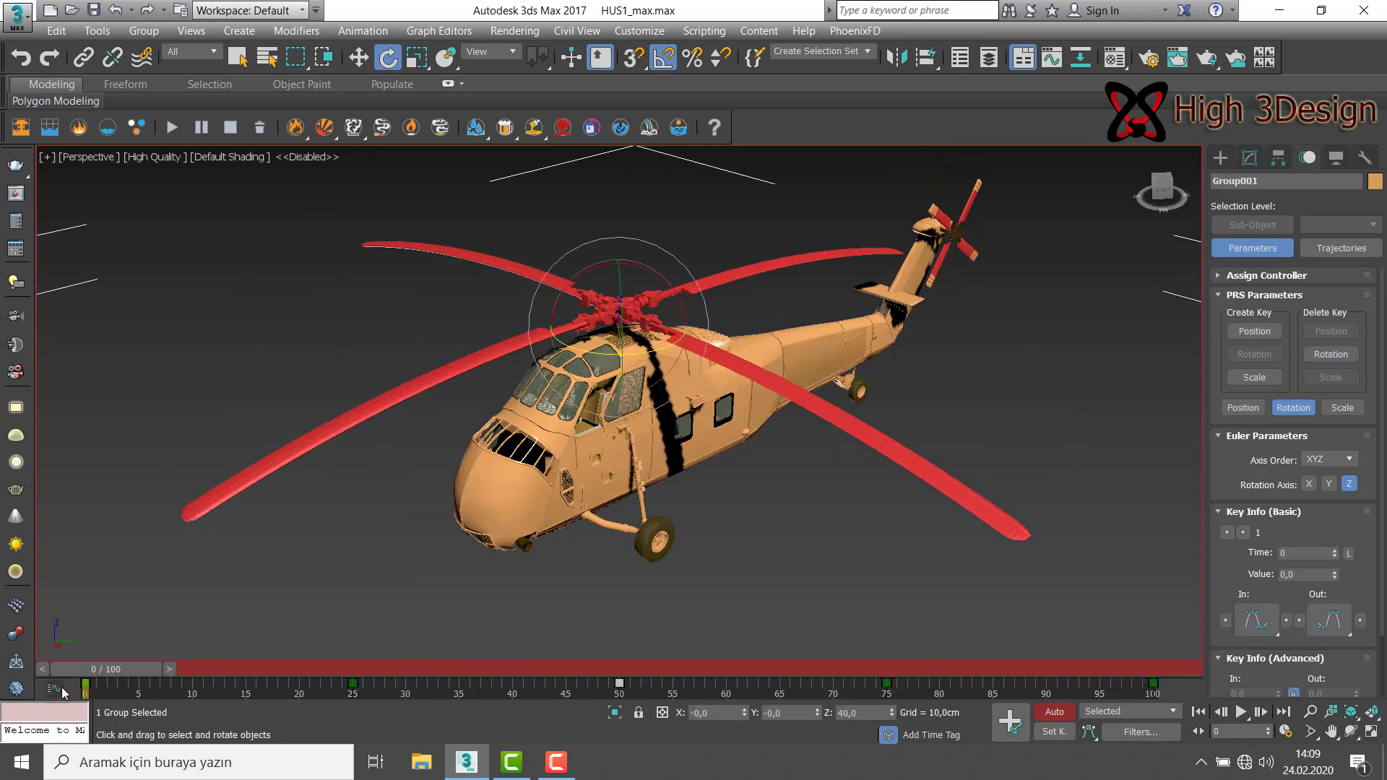
pyautogui.moveTo(98, 669)
pyautogui.mouseDown()
pyautogui.moveTo(344, 639)
pyautogui.moveTo(388, 673)
pyautogui.mouseUp()
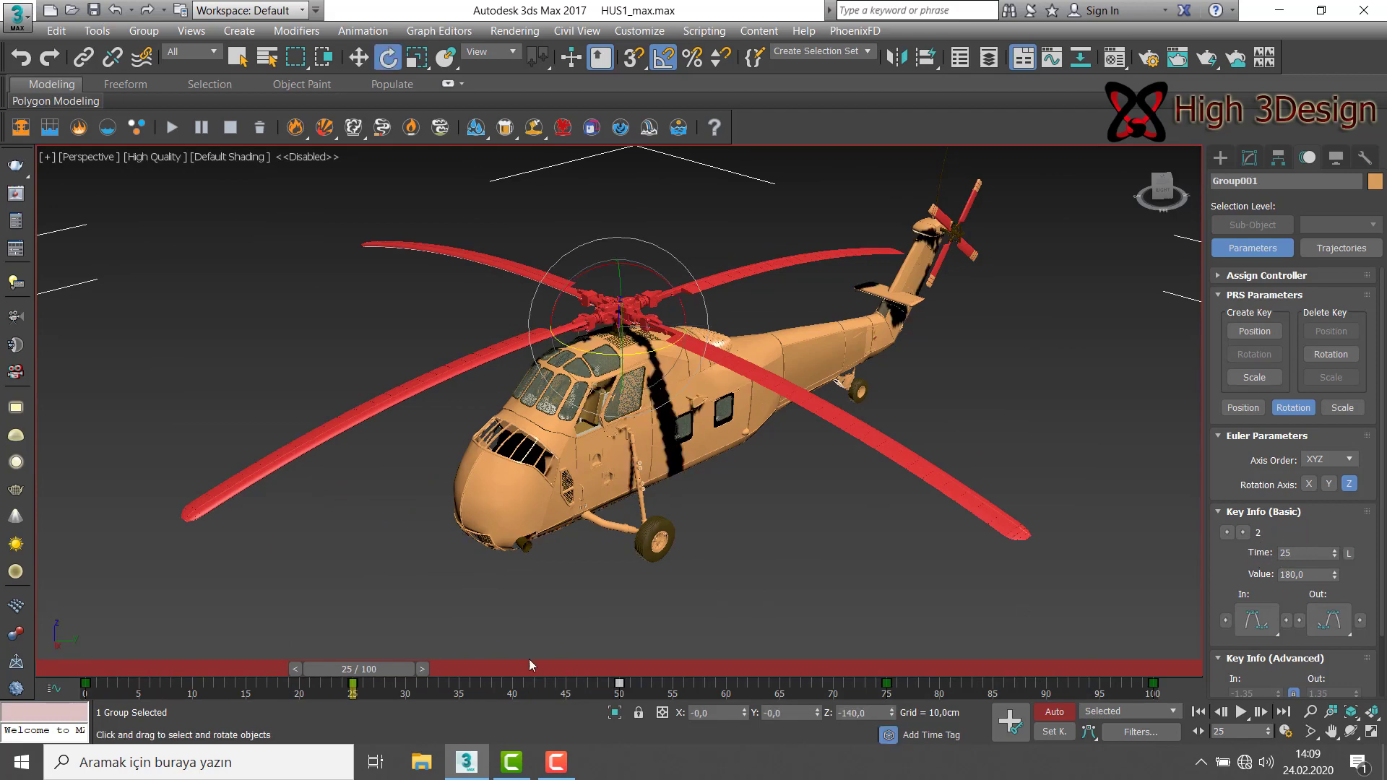
pyautogui.moveTo(355, 669); pyautogui.dragTo(619, 669)
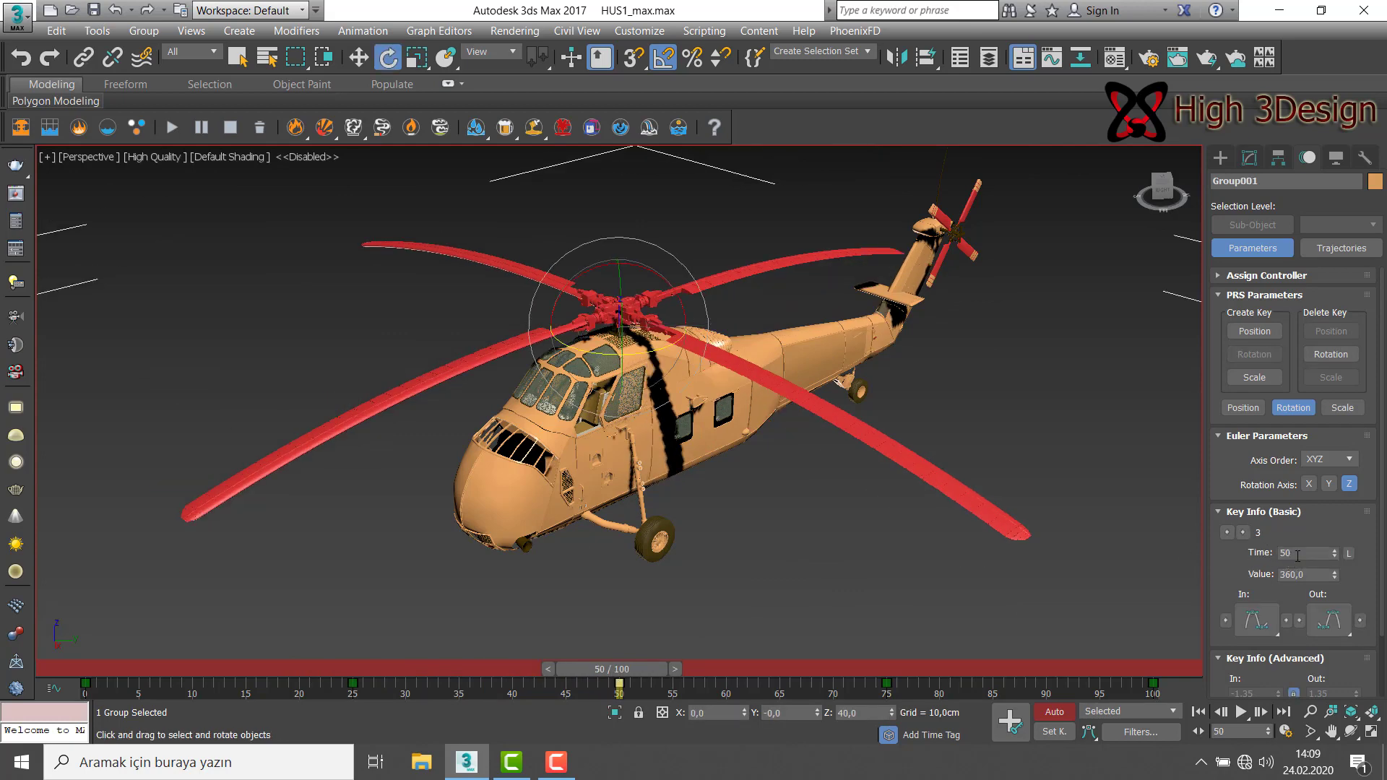
pyautogui.doubleClick(1272, 552)
pyautogui.moveTo(625, 670); pyautogui.dragTo(1151, 658)
pyautogui.press('e')
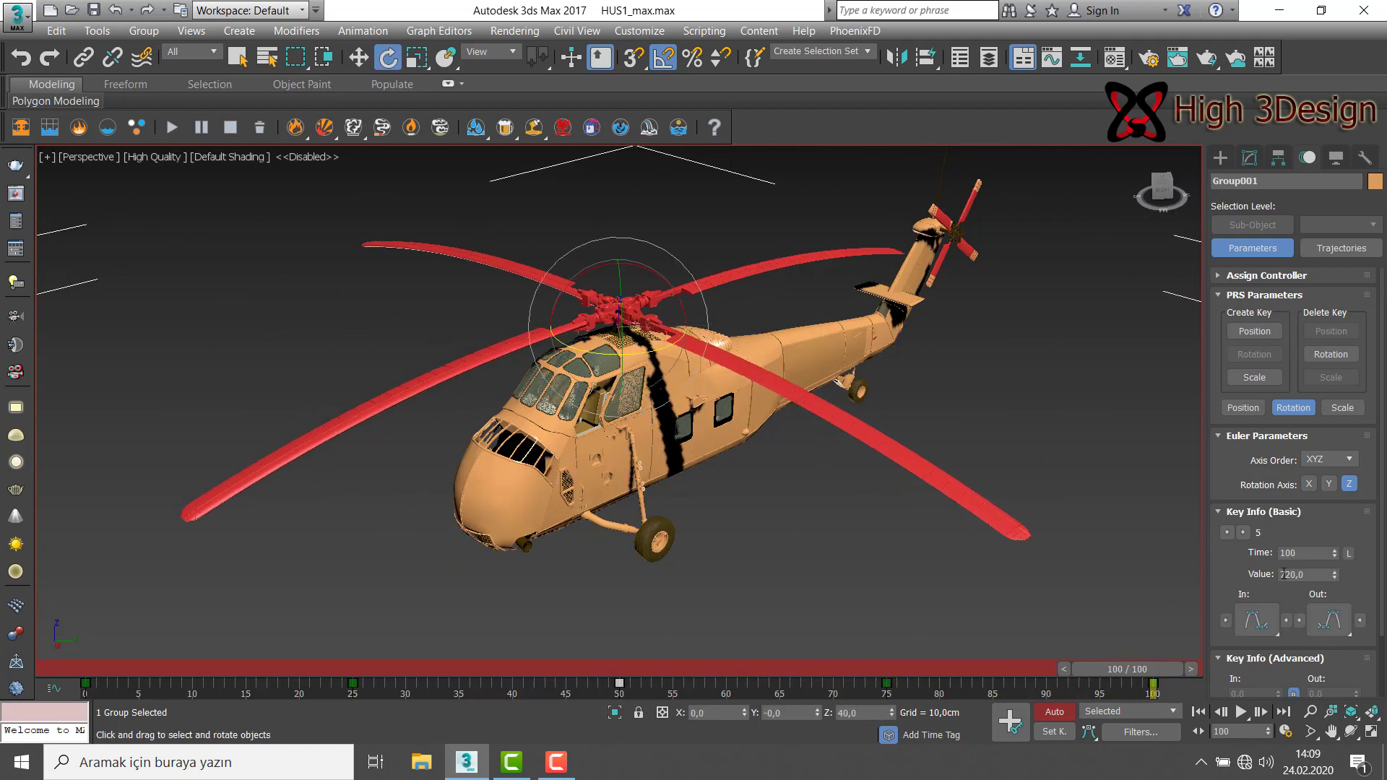
pyautogui.moveTo(1121, 670); pyautogui.dragTo(1153, 669)
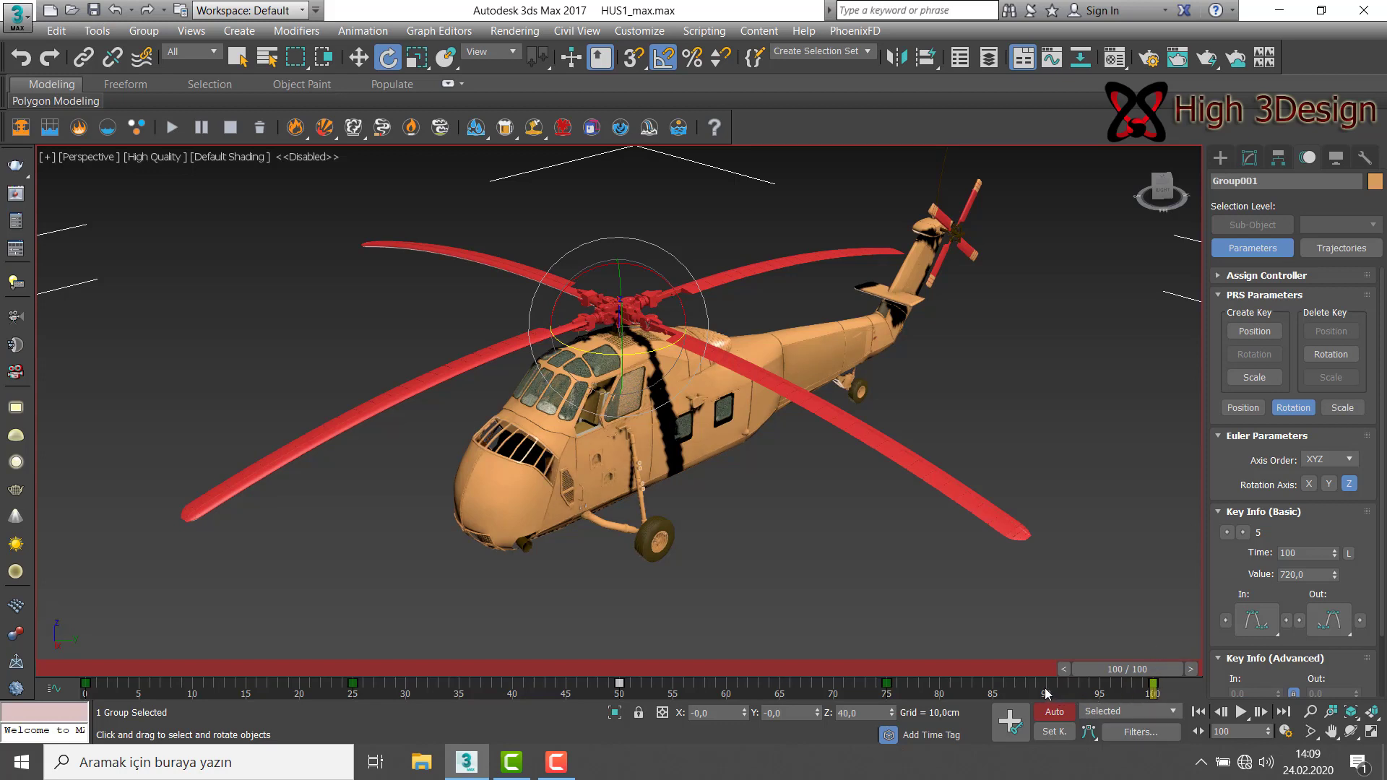
# Step: Change the final 720° rotation key's time from frame 100 to 90
pyautogui.doubleClick(1305, 554)
pyautogui.write('90')
pyautogui.press('Return')
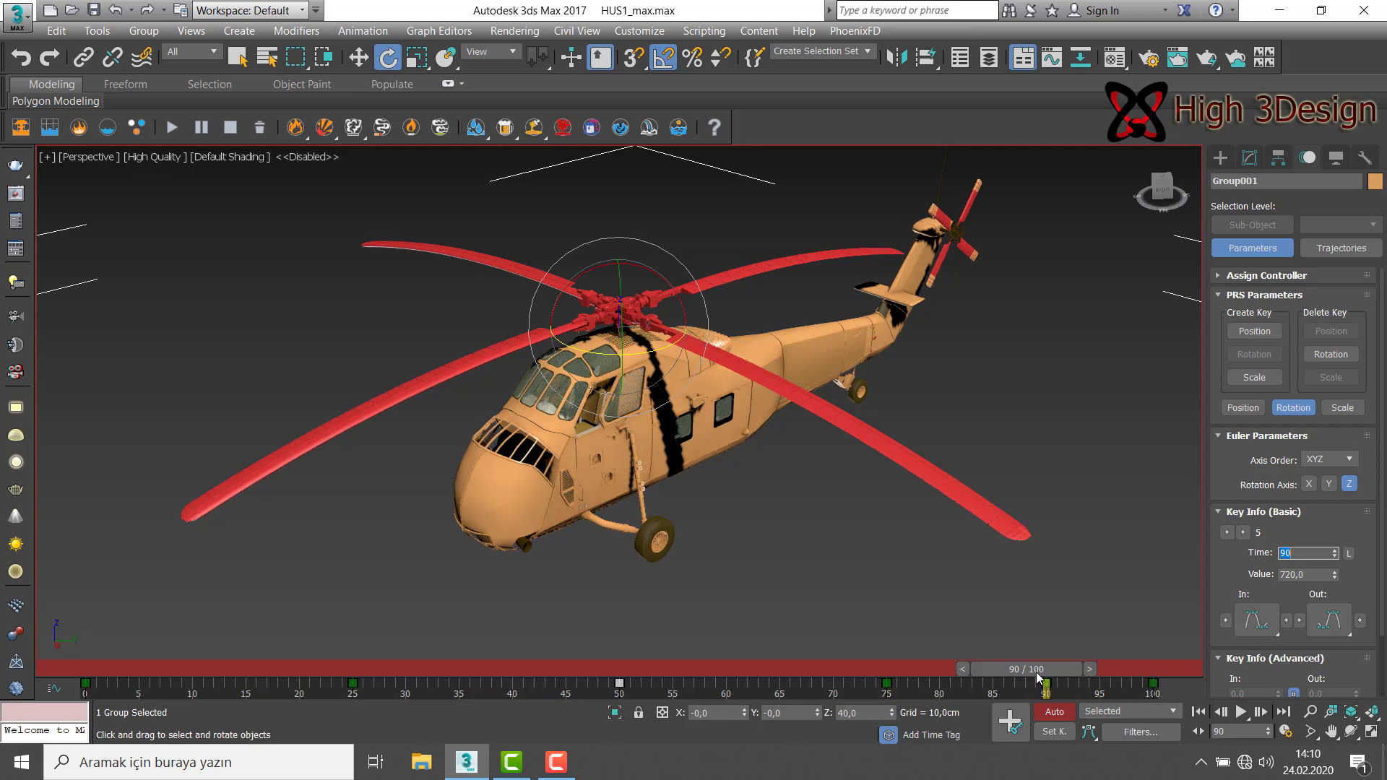
# Step: Step back to frame 88 and shift the end-of-timeline keys on the track bar toward frame 100
pyautogui.moveTo(1042, 669)
pyautogui.mouseDown()
pyautogui.moveTo(1028, 669)
pyautogui.moveTo(1045, 677)
pyautogui.mouseUp()
pyautogui.press('e')
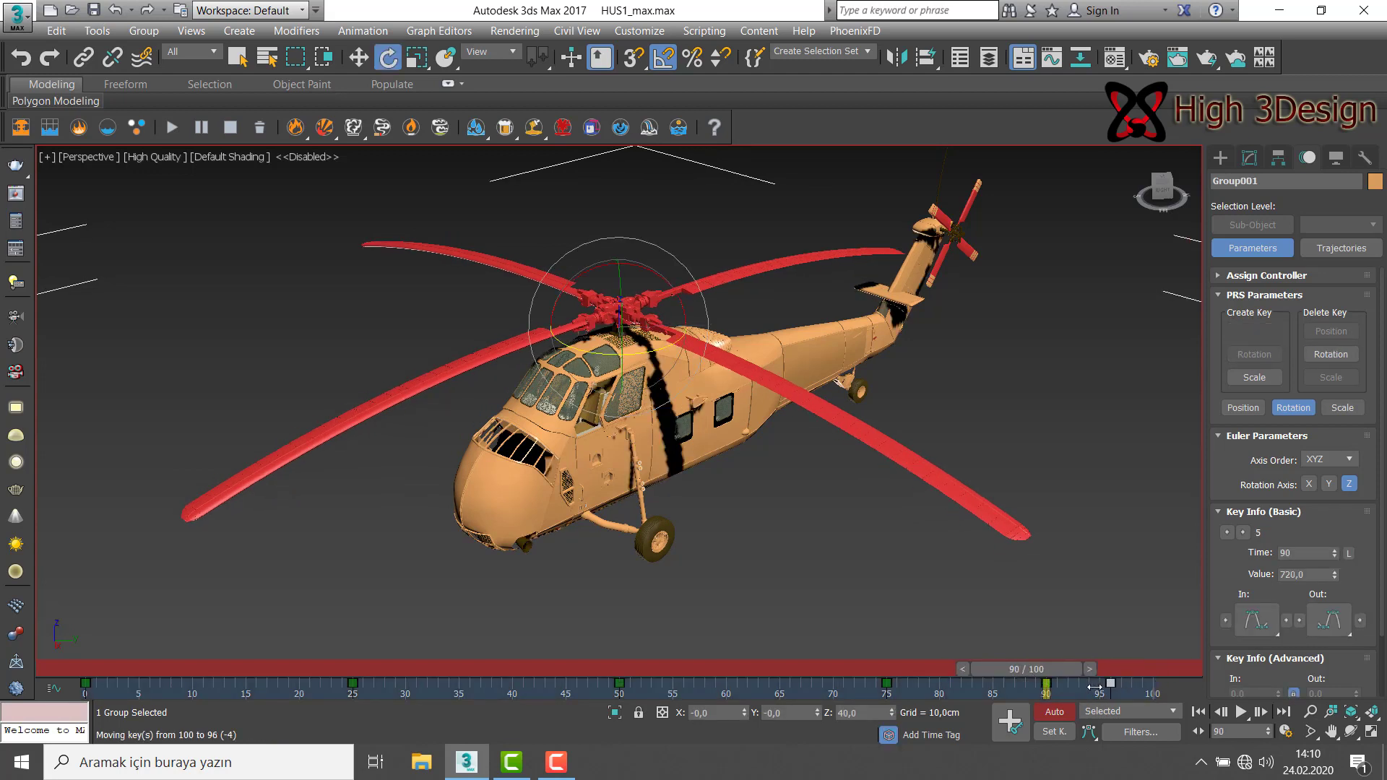
pyautogui.keyDown('shift'); pyautogui.moveTo(1046, 683); pyautogui.dragTo(1089, 683); pyautogui.keyUp('shift')
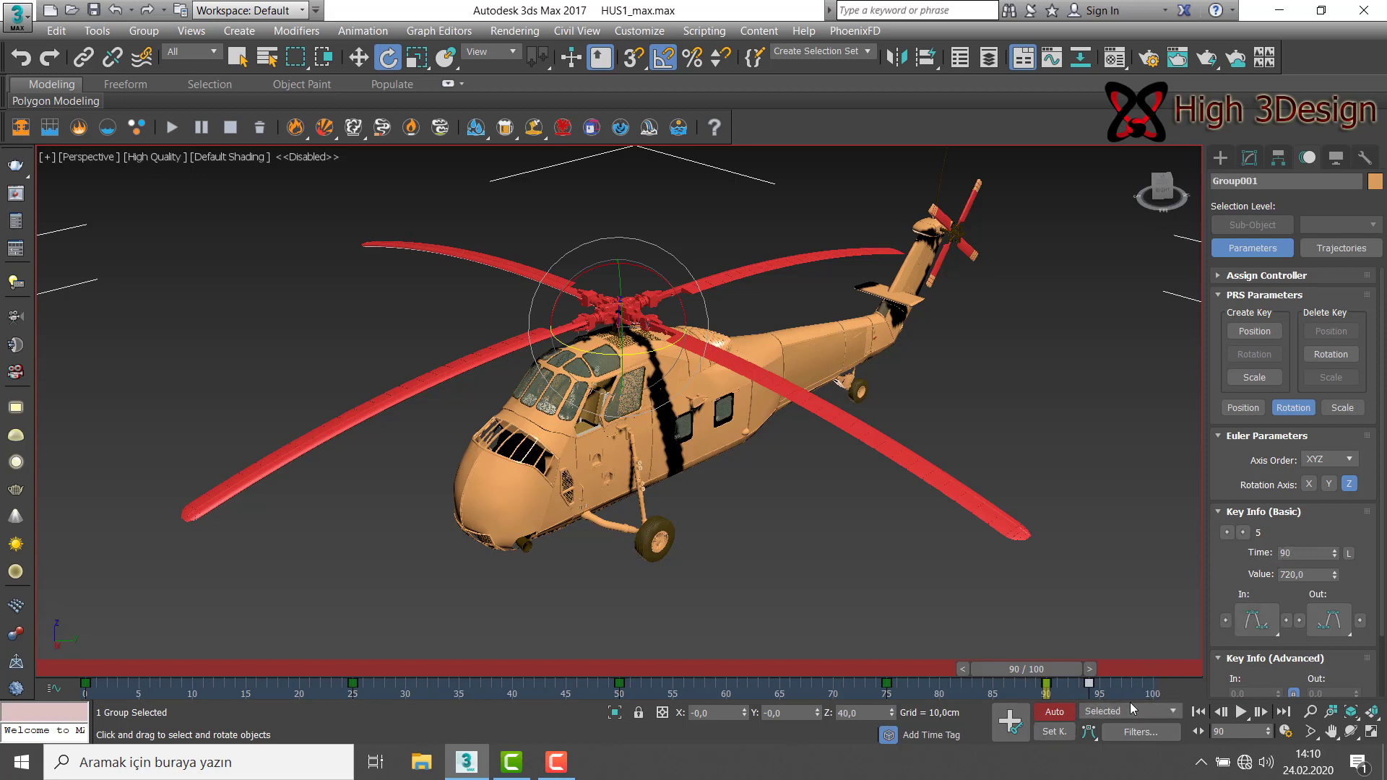
pyautogui.doubleClick(1289, 552)
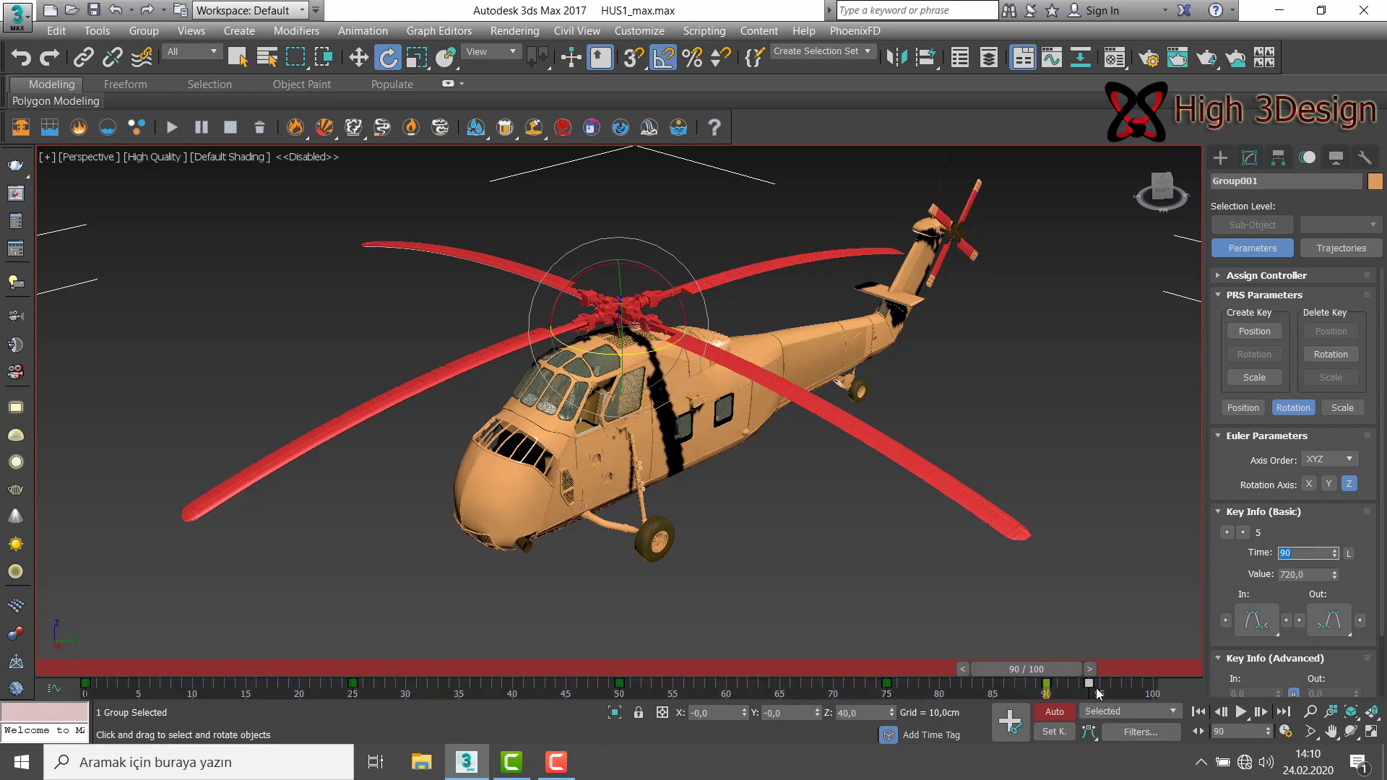
pyautogui.click(1149, 693)
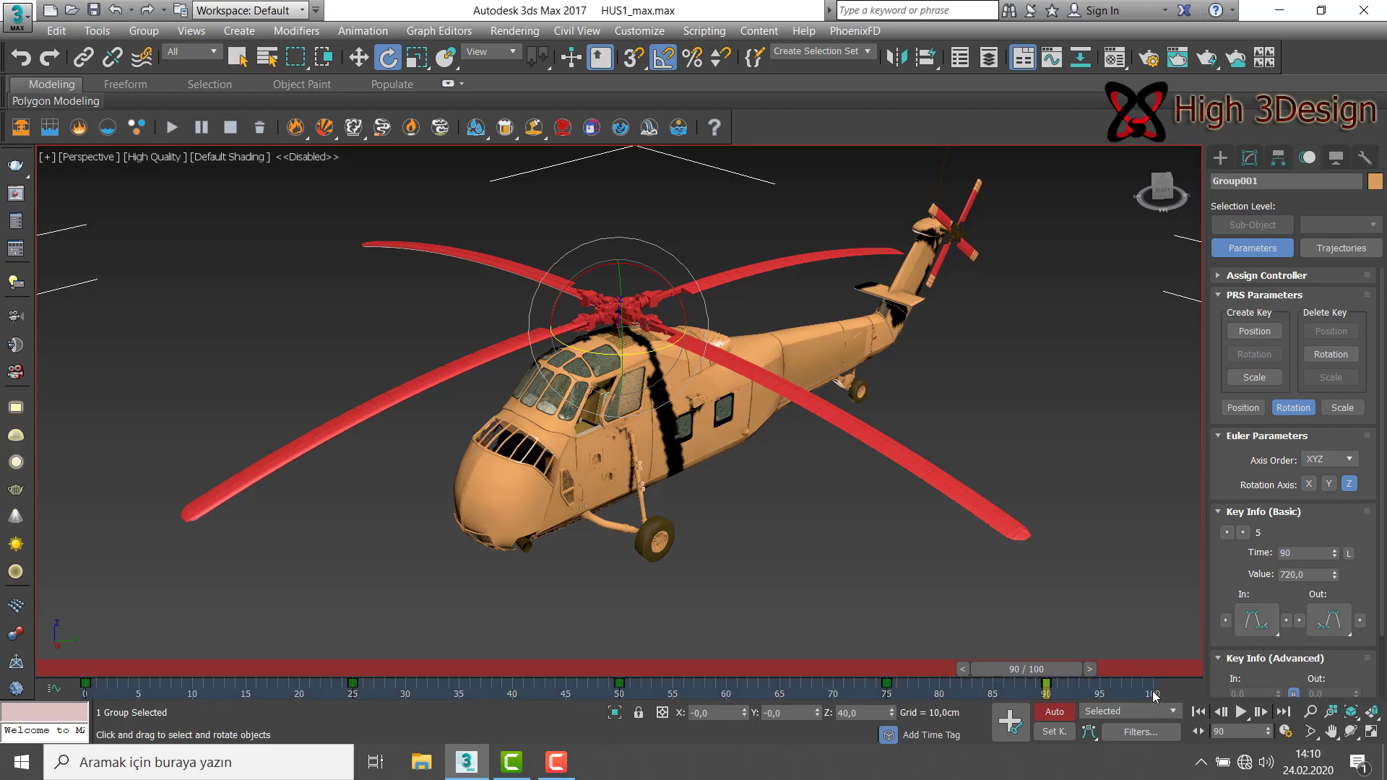
pyautogui.moveTo(1089, 685); pyautogui.dragTo(1154, 683)
# Step: Delete Group001's rotation key at frame 90 and return the time slider to frame 0
pyautogui.click(1327, 355)
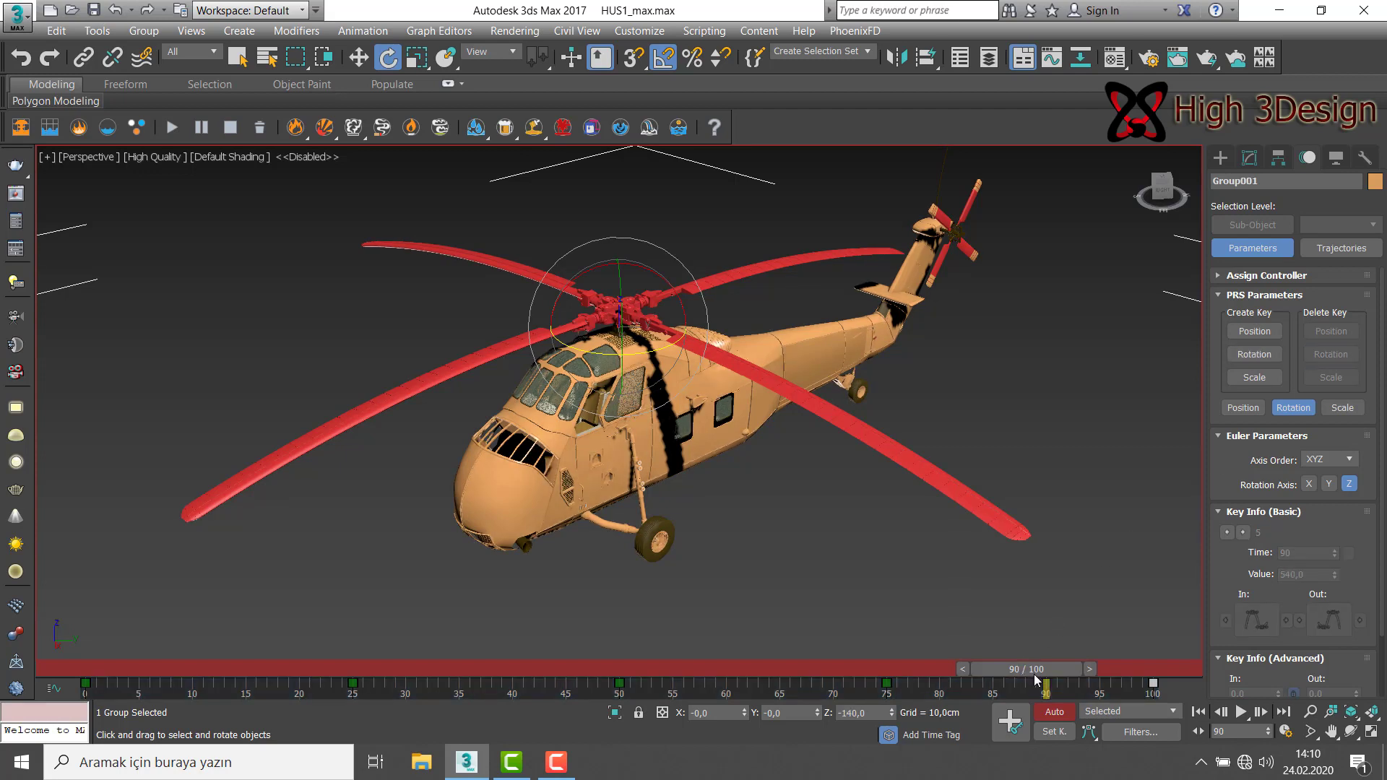
pyautogui.moveTo(1045, 666)
pyautogui.mouseDown()
pyautogui.moveTo(218, 658)
pyautogui.moveTo(68, 672)
pyautogui.mouseUp()
pyautogui.press('e')
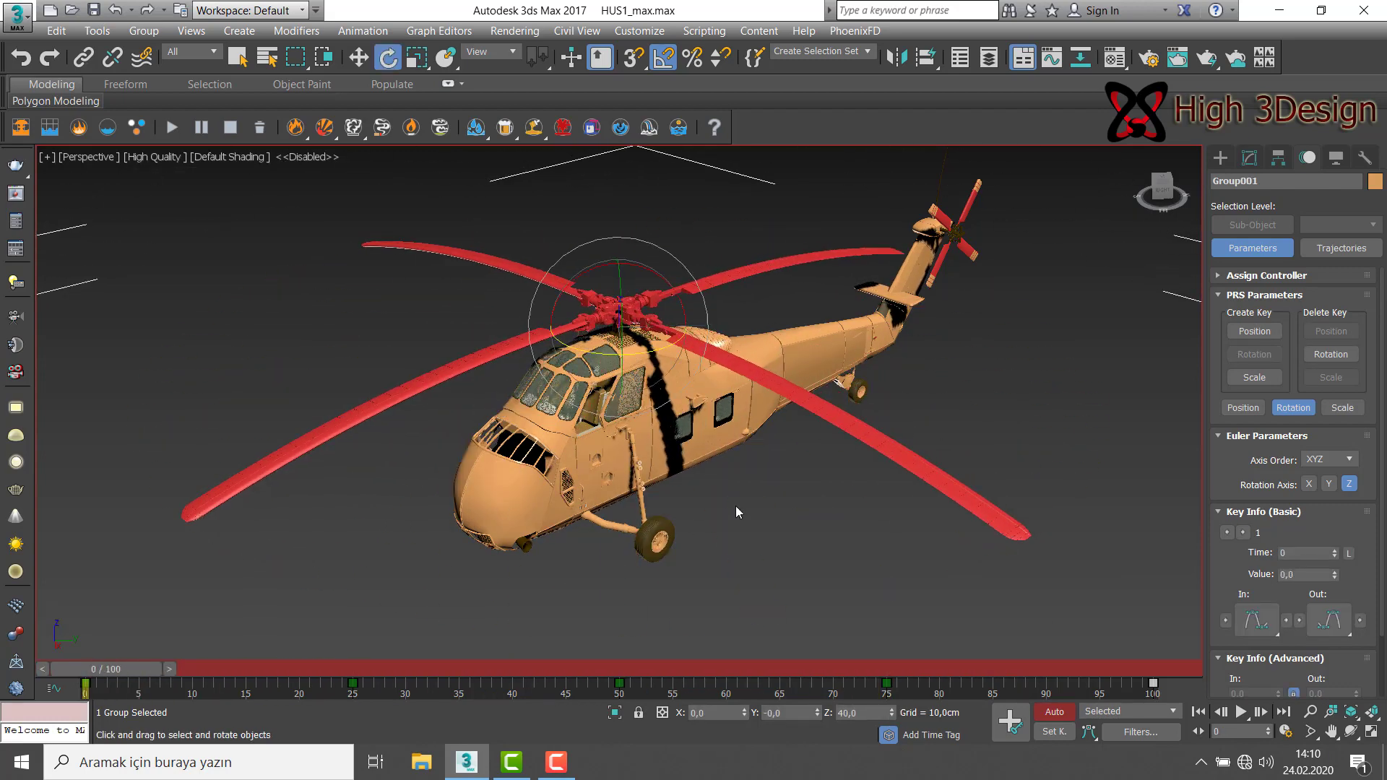